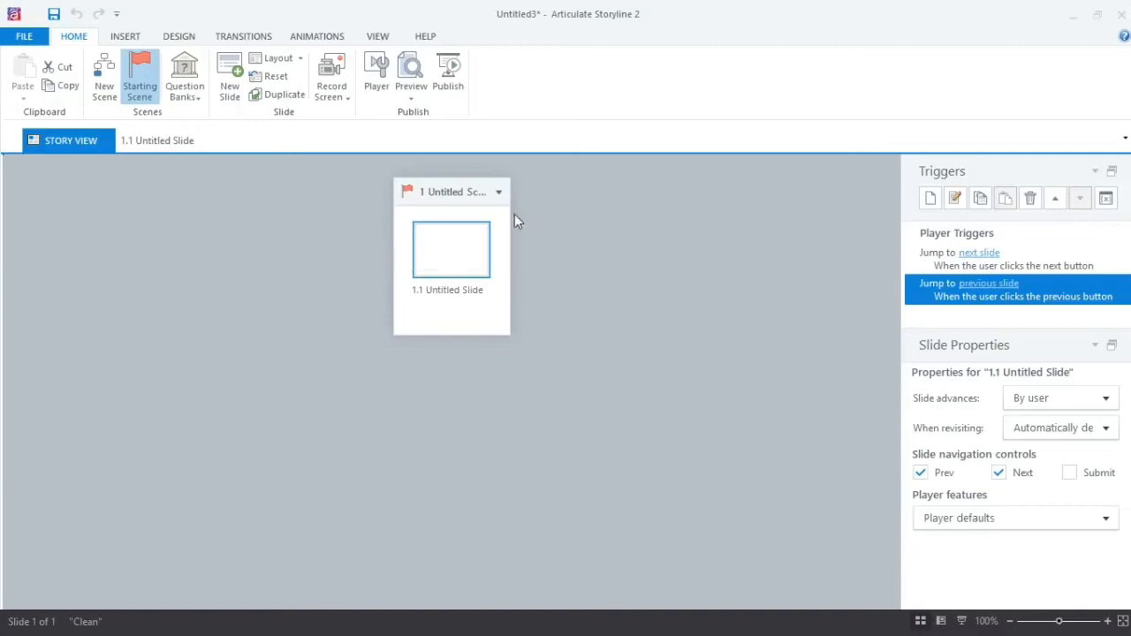
- Open slide 1.1 and draw a rectangle labelled MATERI in the upper left area of the slide
{"action": "double_click", "coordinate": [452, 246]}
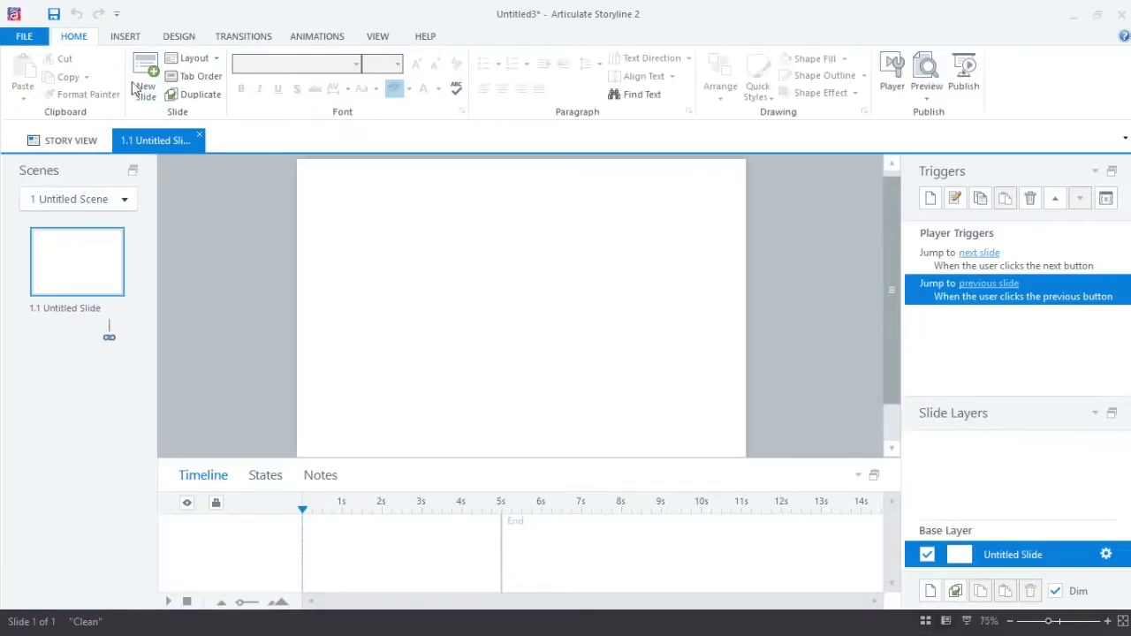
{"action": "left_click", "coordinate": [124, 36]}
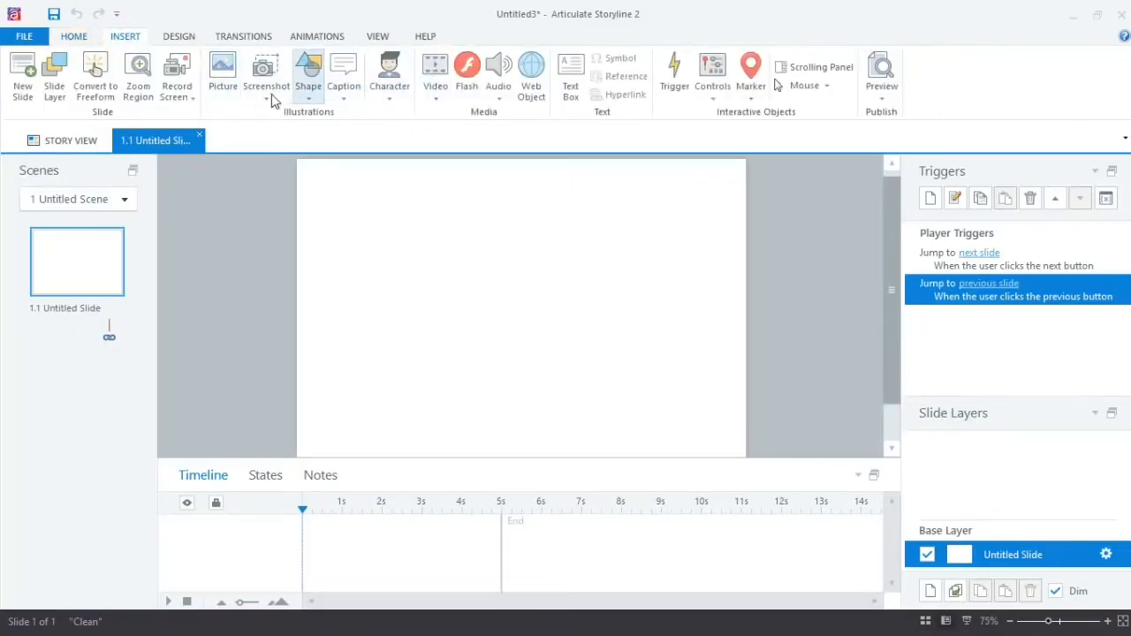
{"action": "left_click", "coordinate": [308, 88]}
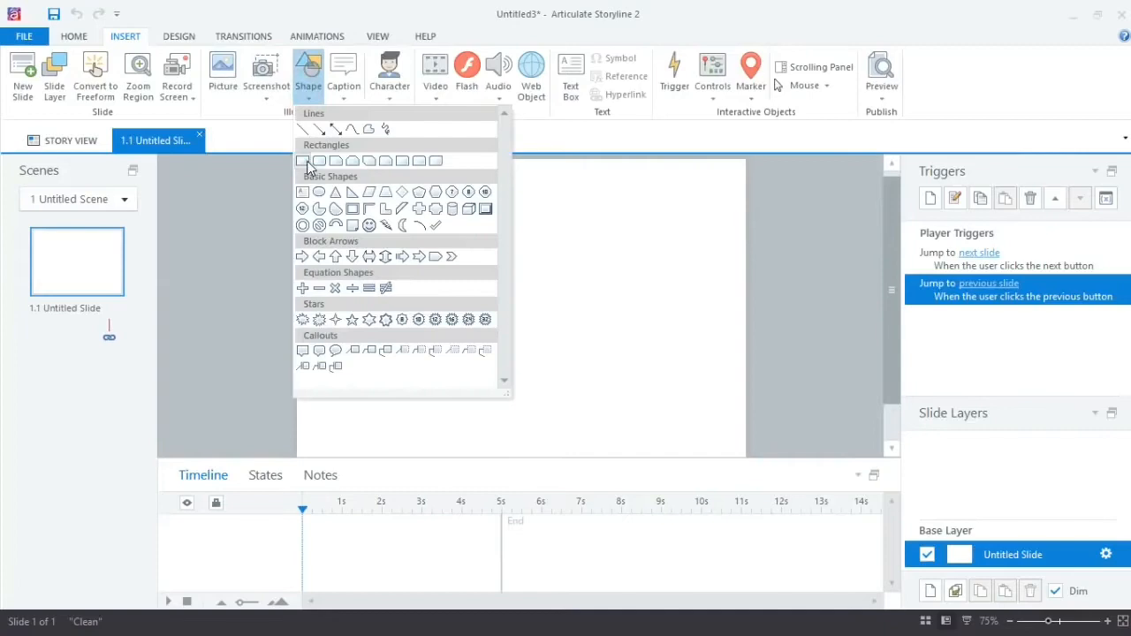
{"action": "left_click", "coordinate": [308, 163]}
{"action": "left_click_drag", "start_coordinate": [343, 237], "coordinate": [431, 284]}
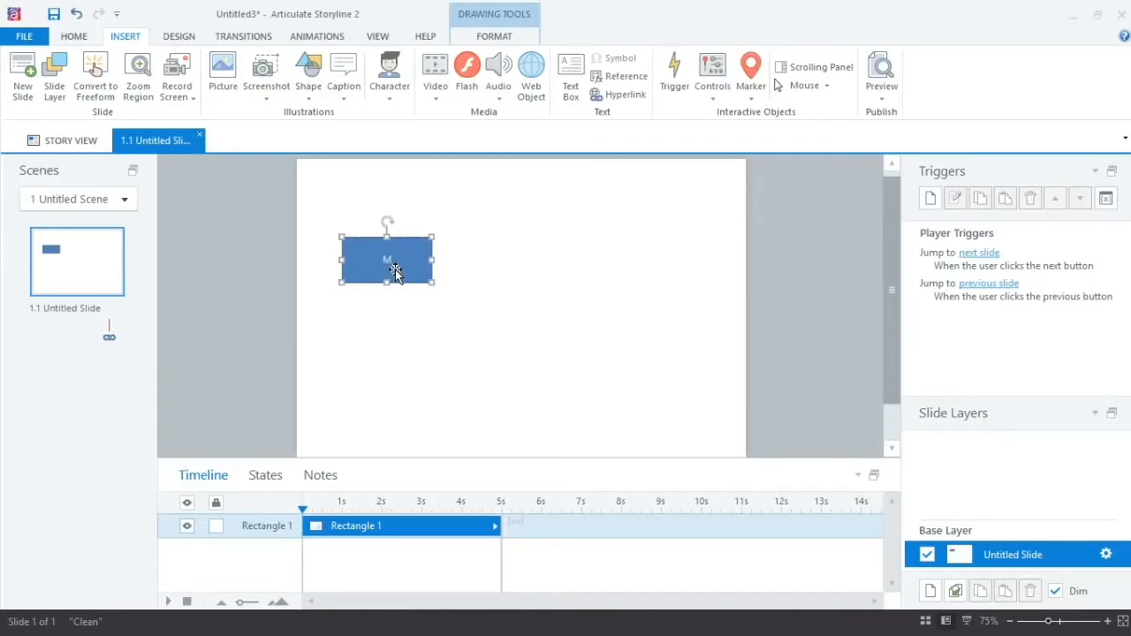
{"action": "type", "text": "MATERI"}
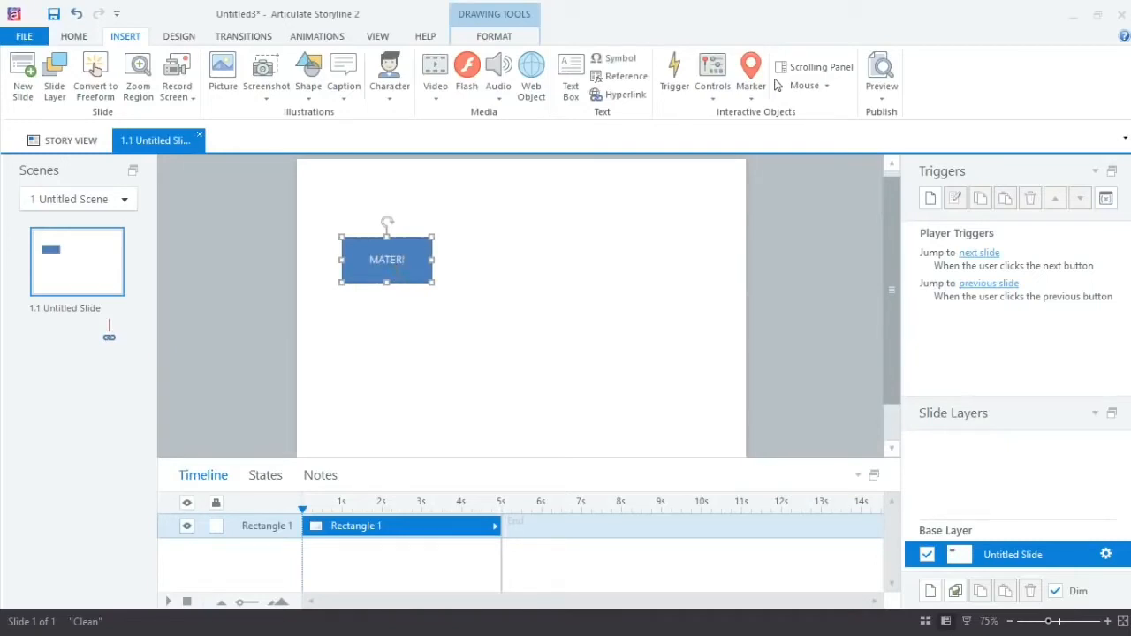
- Draw a second rectangle of similar size just below the MATERI rectangle and label it QUIZ
{"action": "left_click", "coordinate": [308, 88]}
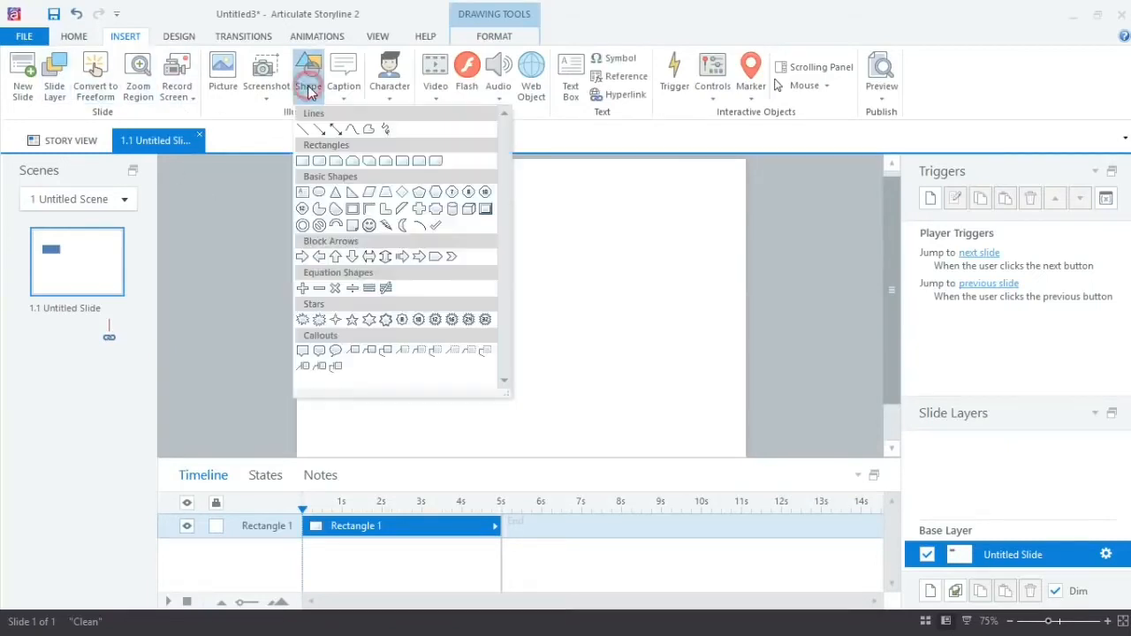
{"action": "left_click", "coordinate": [311, 163]}
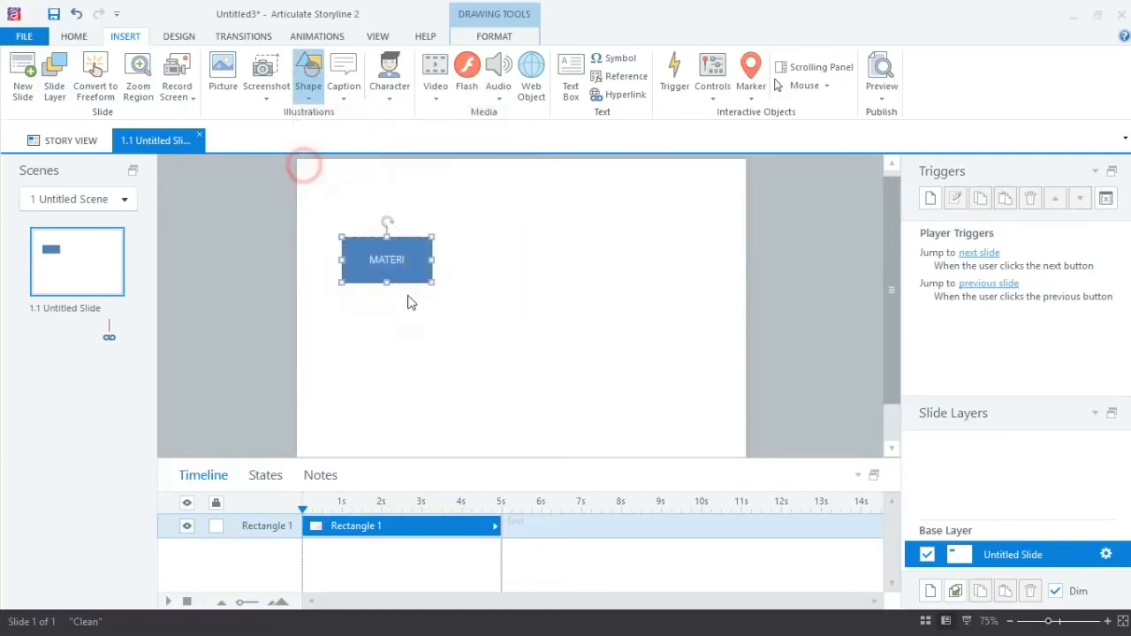
{"action": "left_click_drag", "start_coordinate": [339, 306], "coordinate": [429, 357]}
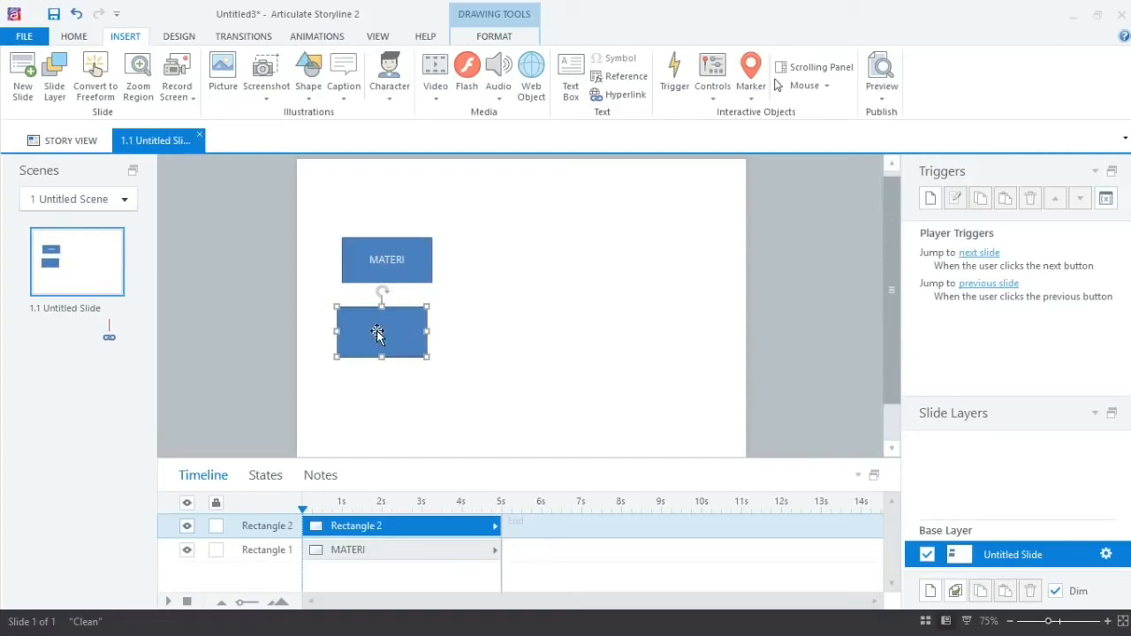
{"action": "type", "text": "QUIZ"}
{"action": "left_click", "coordinate": [466, 321]}
- Move the QUIZ rectangle slightly down and shift the MATERI rectangle down into left alignment above it
{"action": "left_click", "coordinate": [407, 329]}
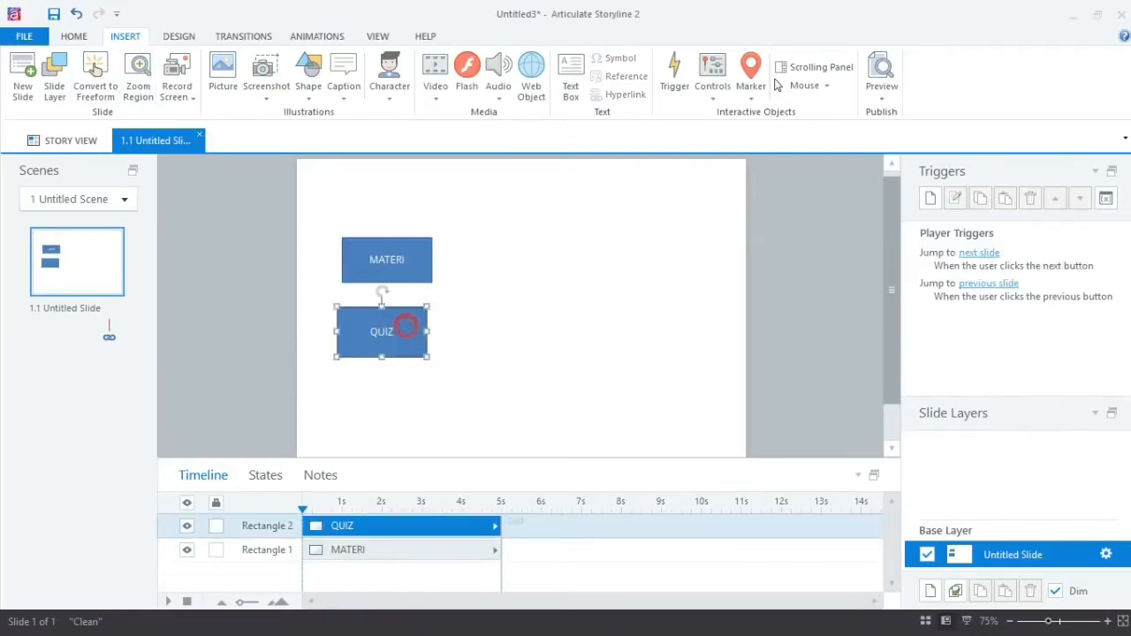
{"action": "left_click_drag", "start_coordinate": [394, 305], "coordinate": [398, 331]}
{"action": "left_click", "coordinate": [411, 255]}
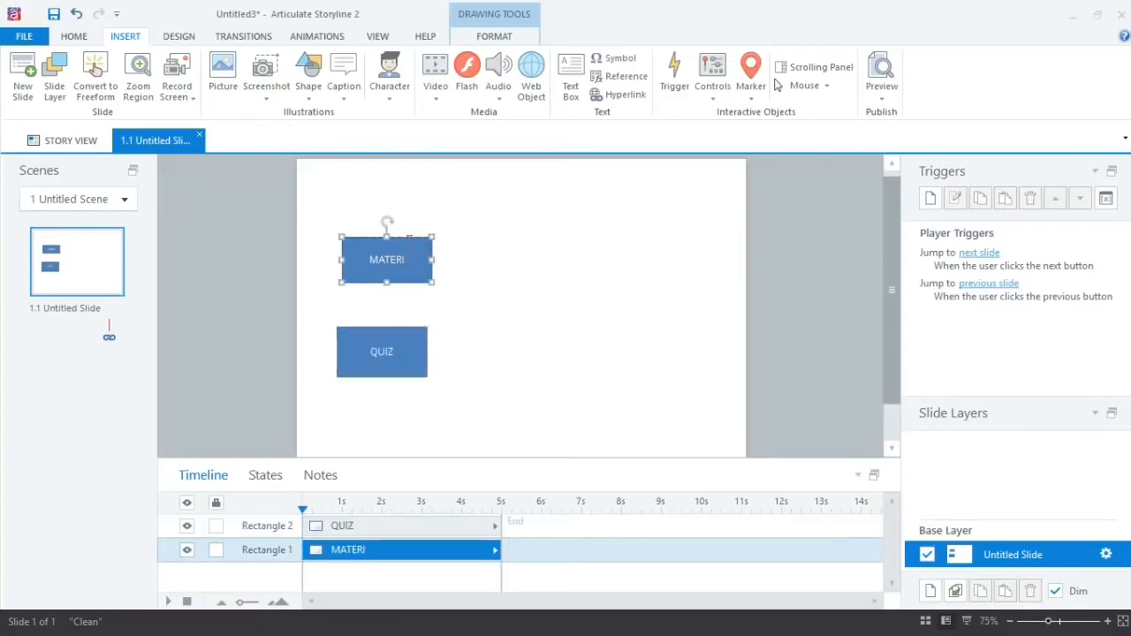
{"action": "left_click_drag", "start_coordinate": [406, 240], "coordinate": [398, 261]}
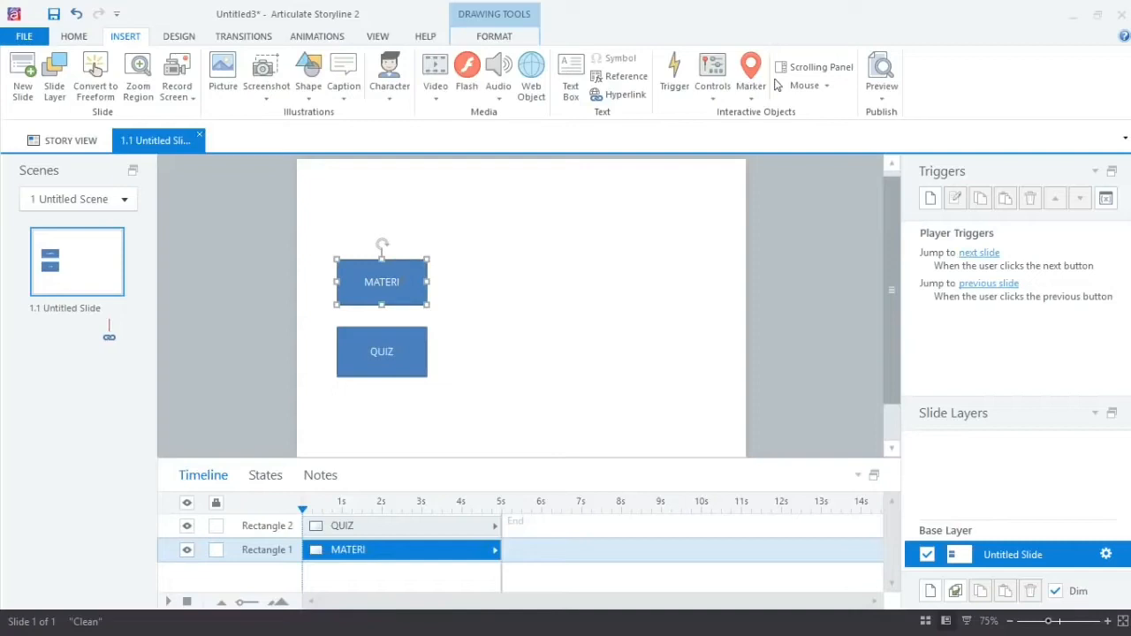
{"action": "left_click", "coordinate": [390, 333]}
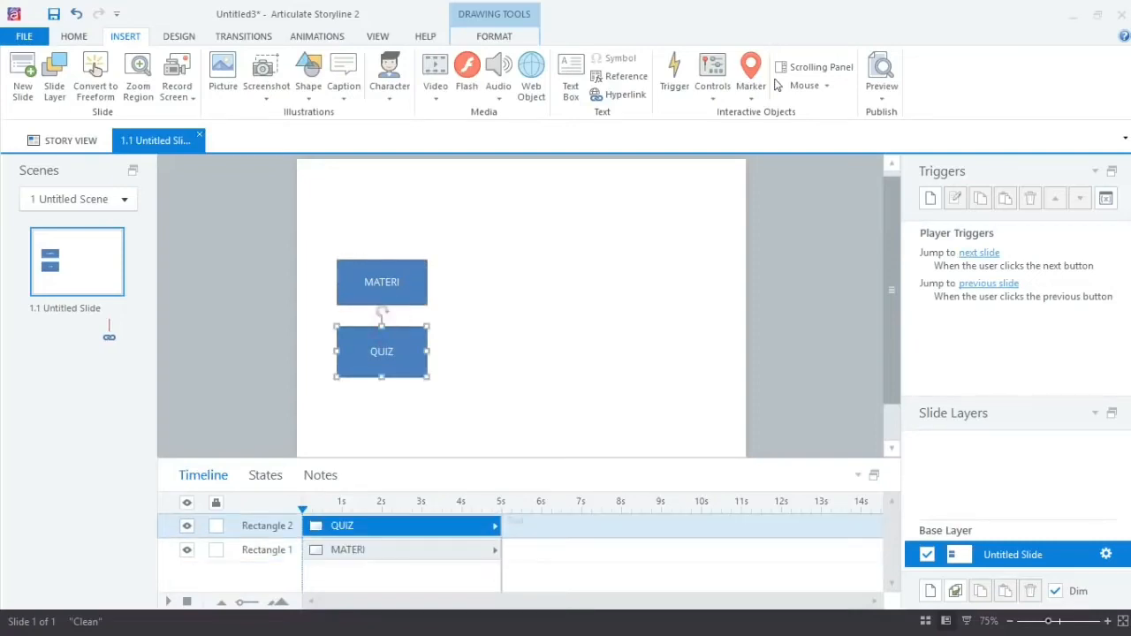
{"action": "left_click", "coordinate": [408, 262]}
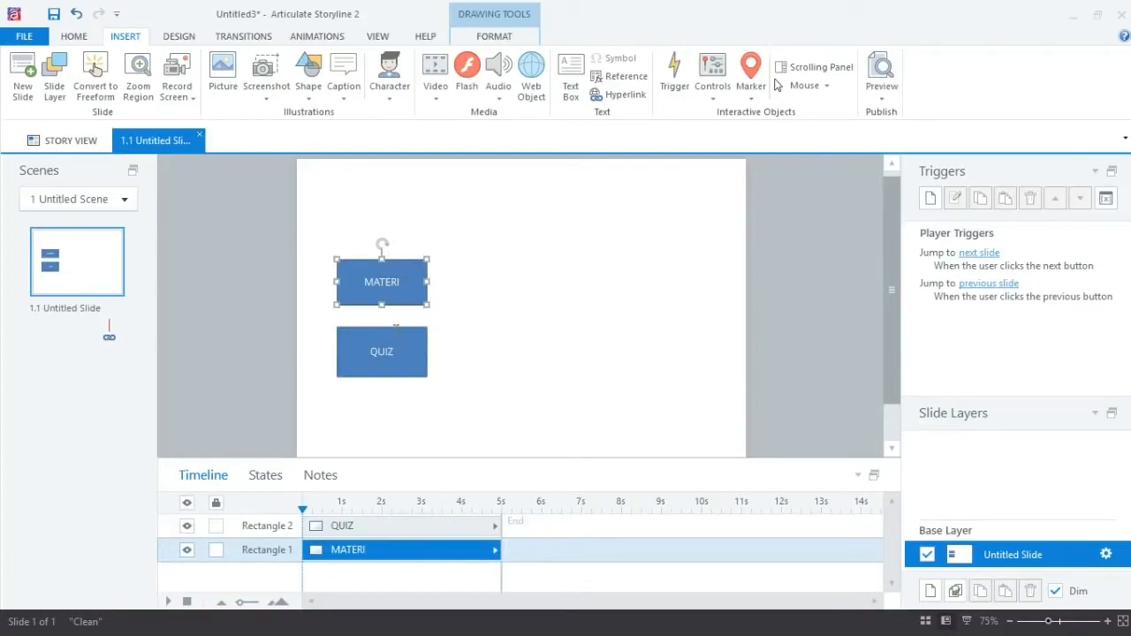
{"action": "left_click", "coordinate": [349, 328]}
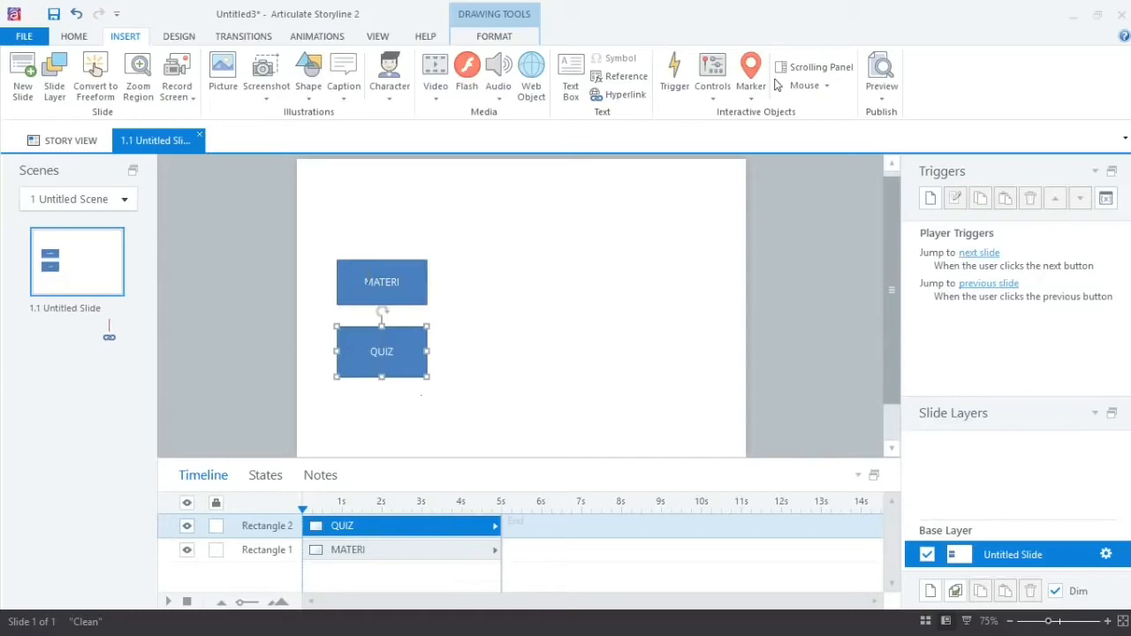
{"action": "left_click", "coordinate": [362, 274]}
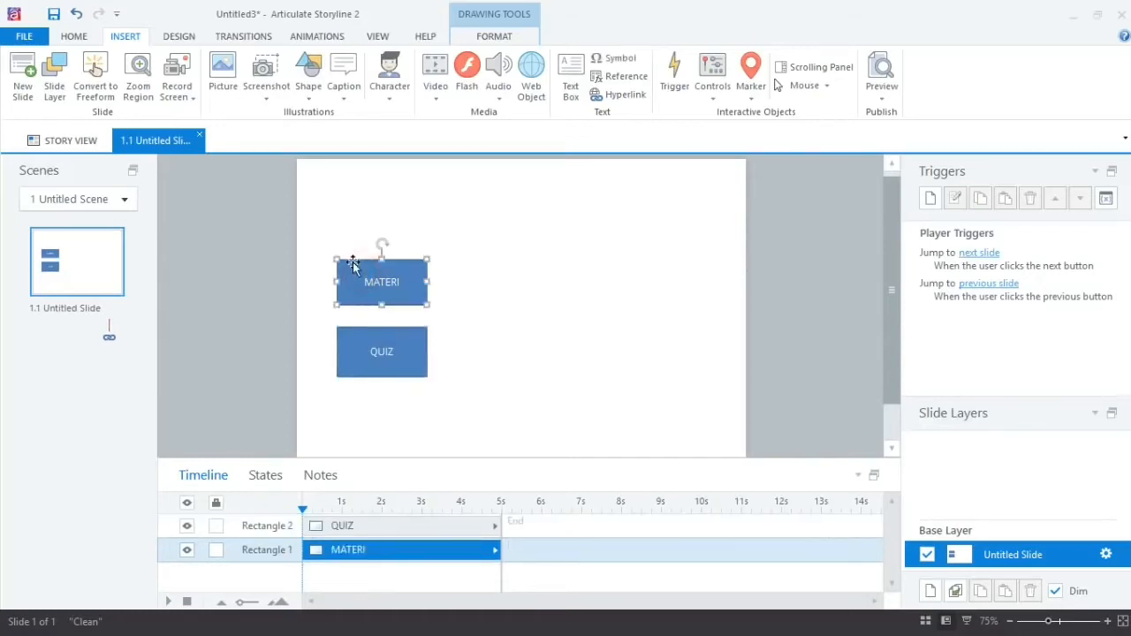
{"action": "left_click", "coordinate": [362, 331]}
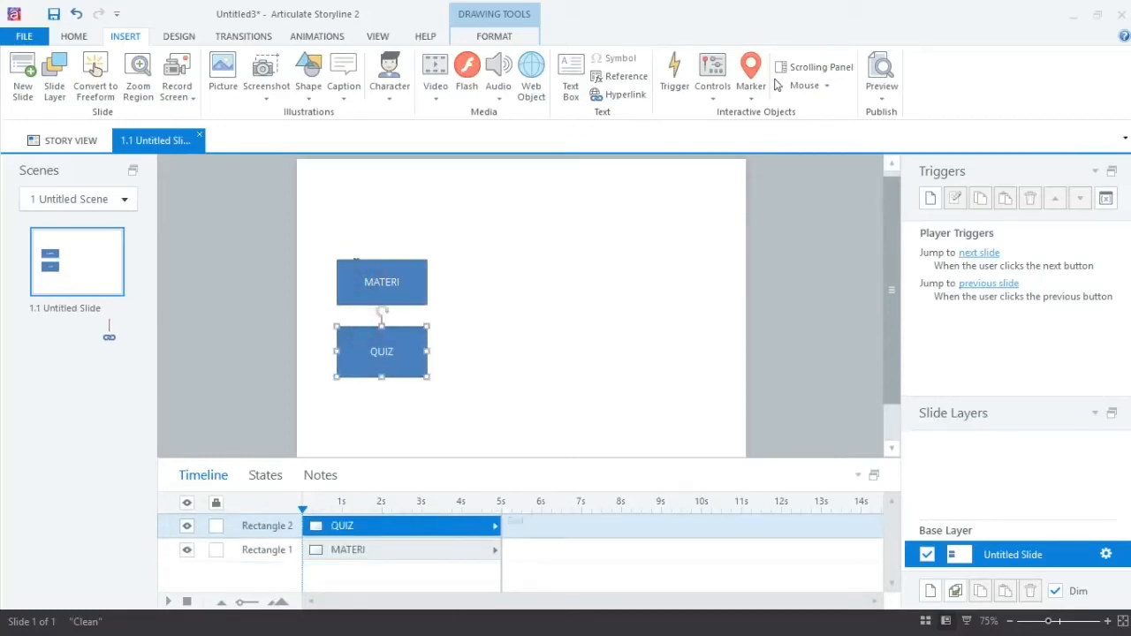
{"action": "left_click", "coordinate": [349, 262]}
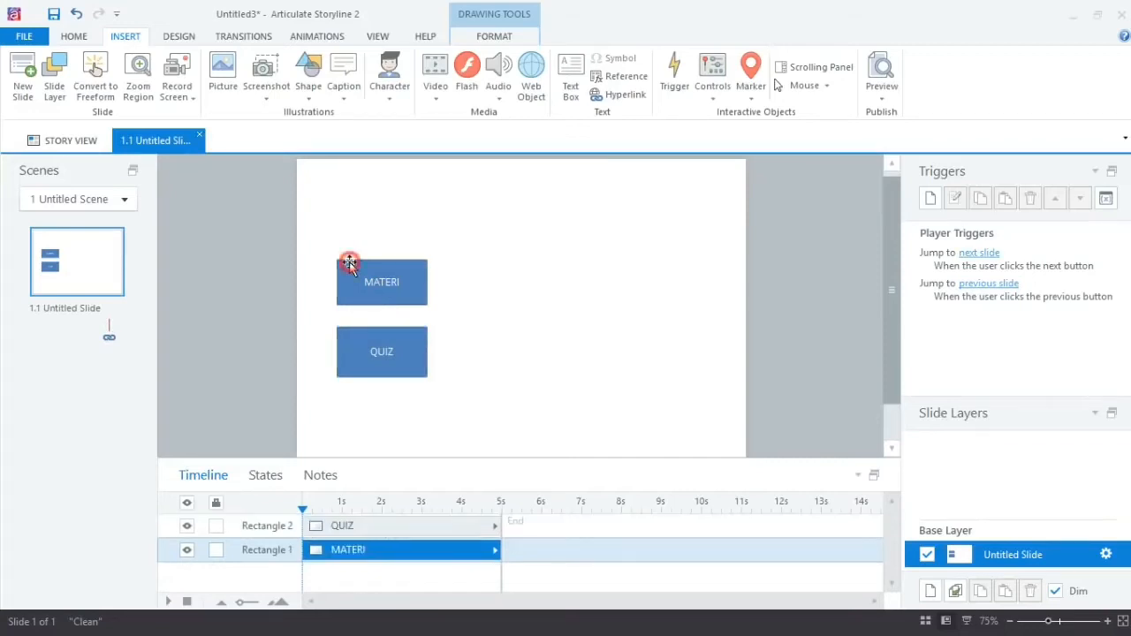
{"action": "left_click", "coordinate": [367, 332]}
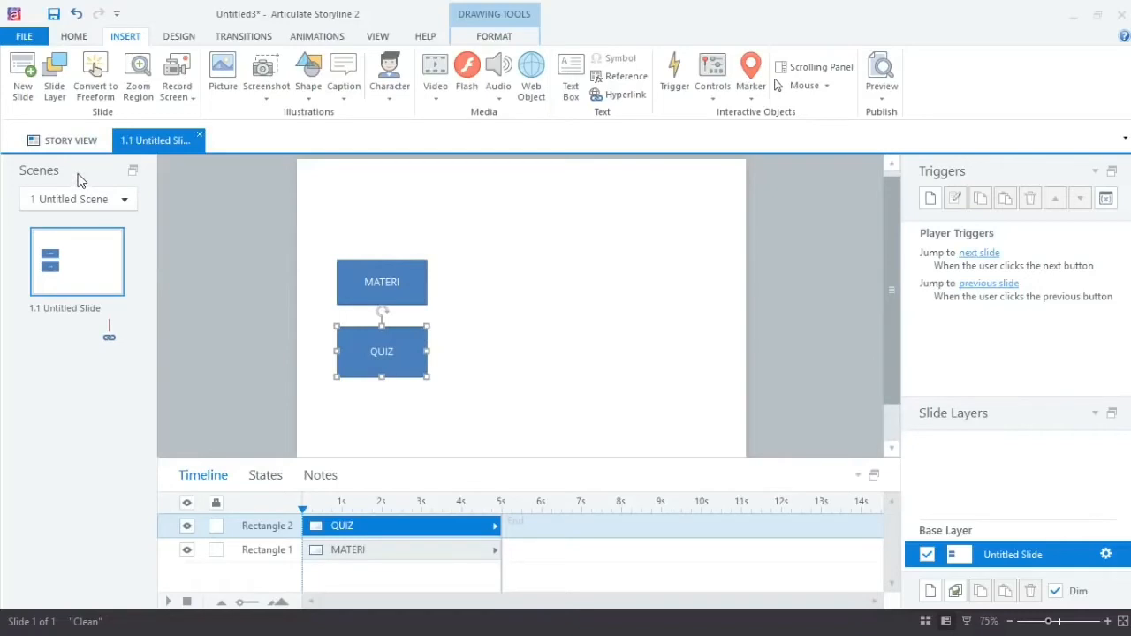
- Add a new scene to the story and rename it QUIZ
{"action": "left_click", "coordinate": [68, 141]}
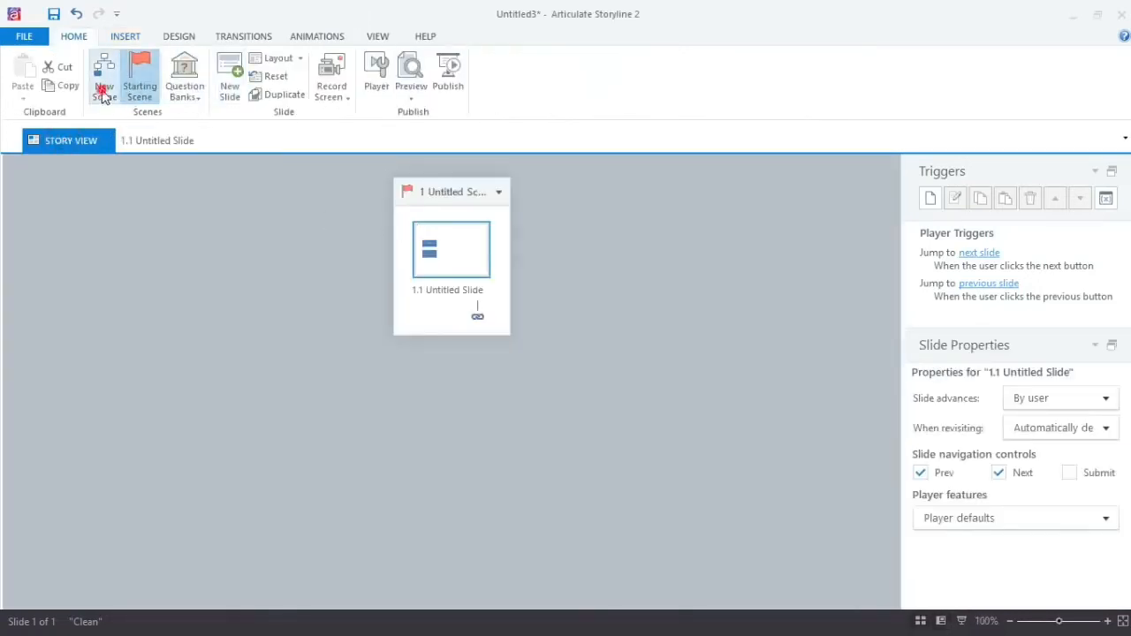
{"action": "left_click", "coordinate": [103, 92]}
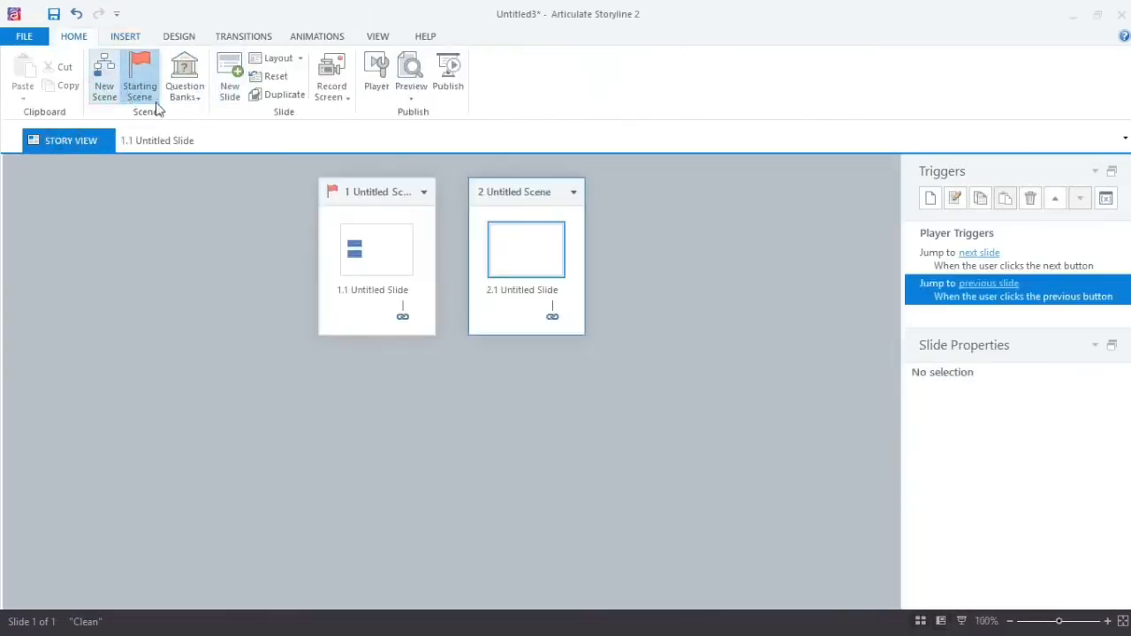
{"action": "left_click", "coordinate": [516, 195]}
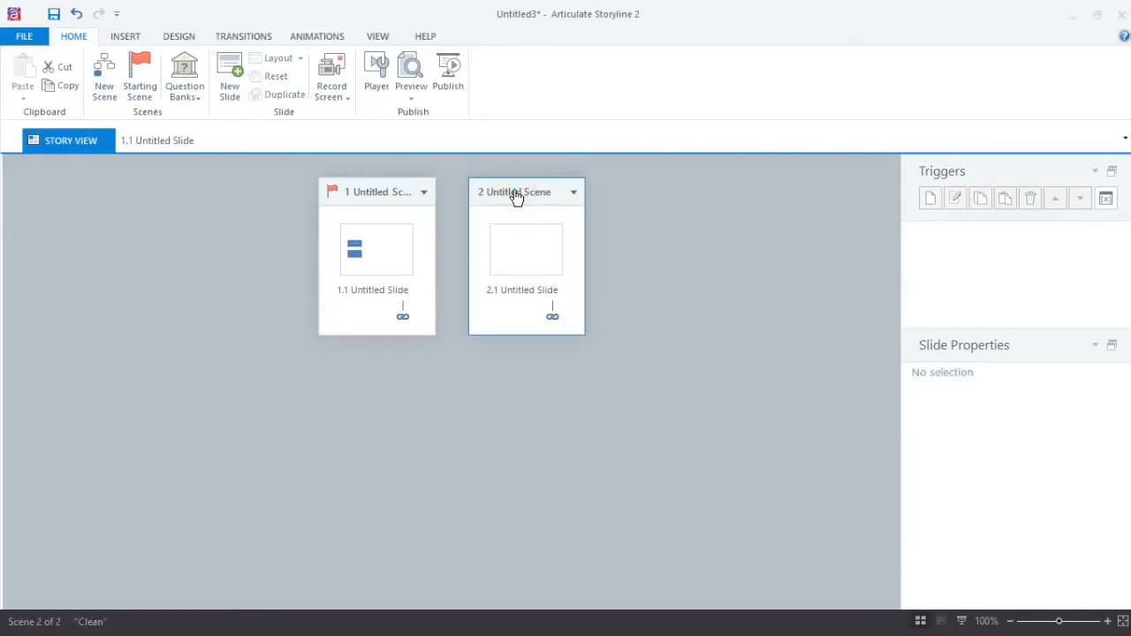
{"action": "left_click", "coordinate": [514, 194]}
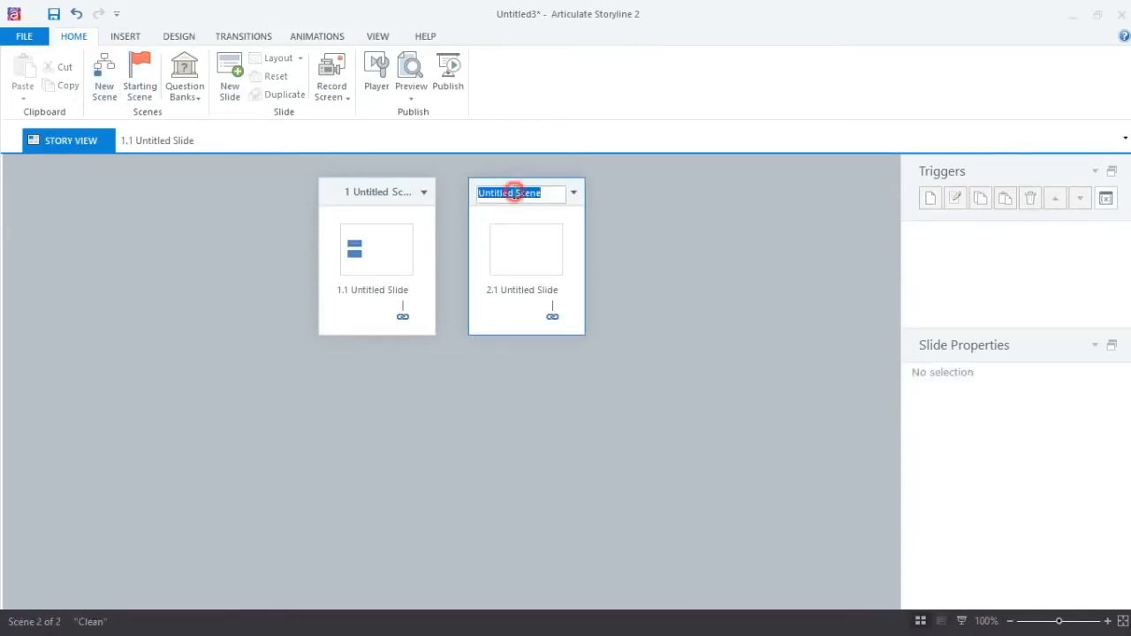
{"action": "type", "text": "QUIZ"}
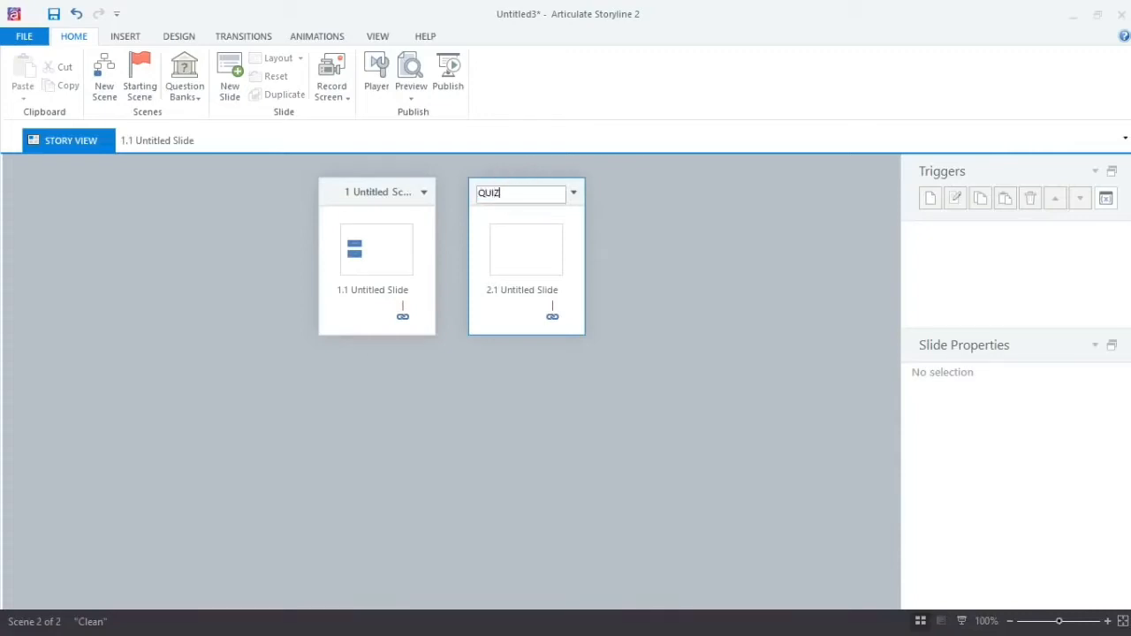
{"action": "key", "text": "Return"}
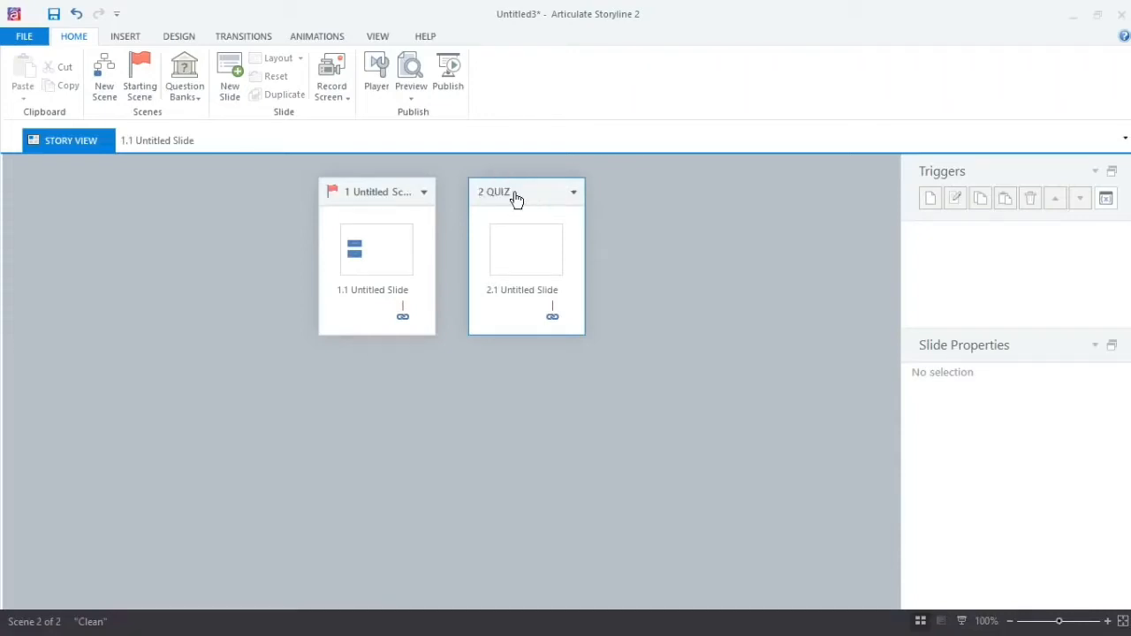
- On slide 2.1 of the QUIZ scene, draw a rectangle labelled START QUIZ in the lower part and centre it horizontally
{"action": "left_click", "coordinate": [513, 254]}
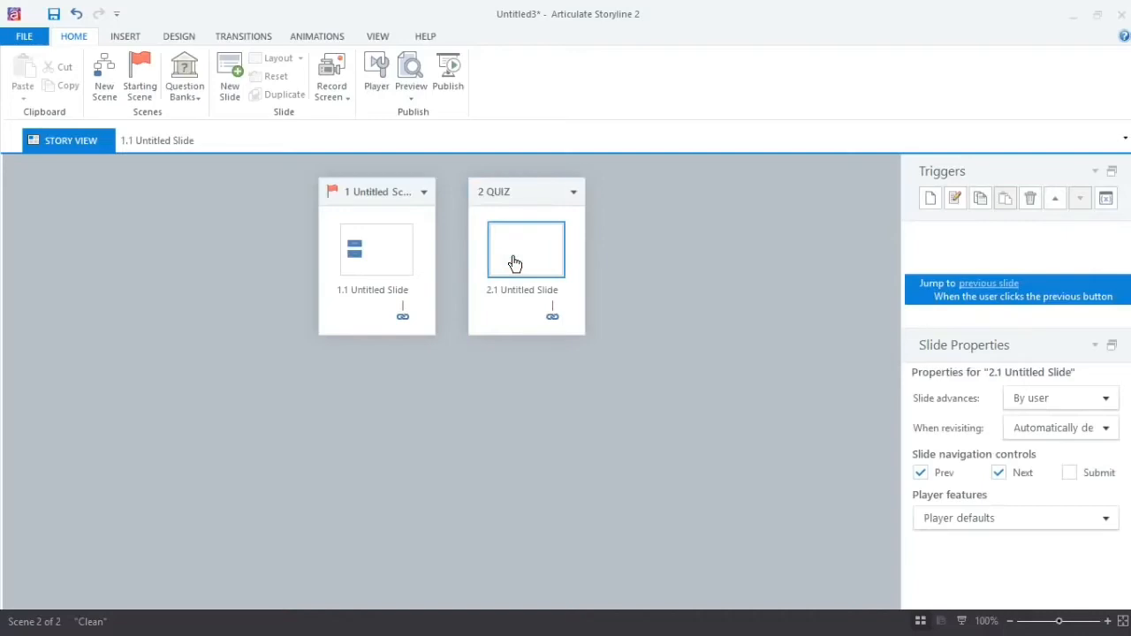
{"action": "double_click", "coordinate": [516, 263]}
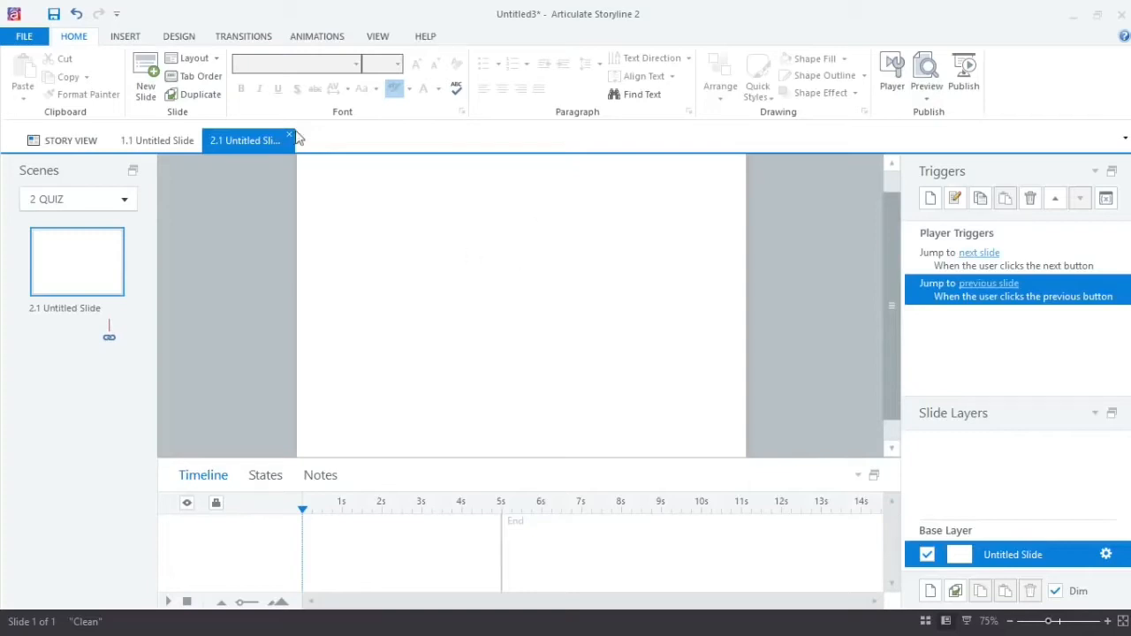
{"action": "left_click", "coordinate": [132, 41]}
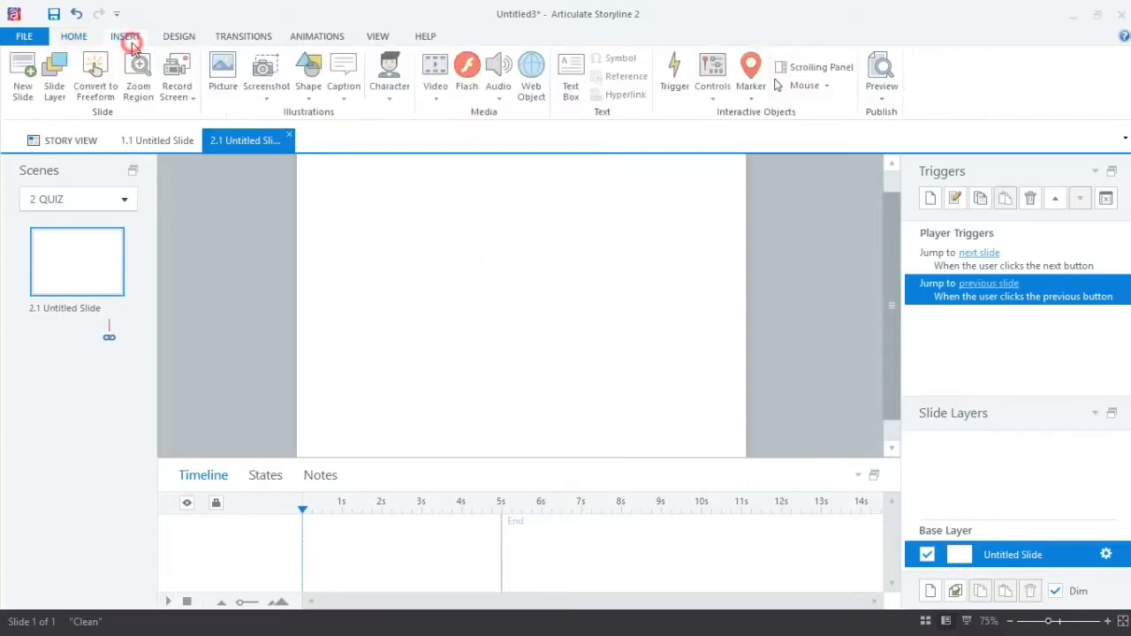
{"action": "left_click", "coordinate": [308, 84]}
{"action": "left_click", "coordinate": [303, 162]}
{"action": "mouse_move", "coordinate": [393, 353]}
{"action": "left_mouse_down"}
{"action": "mouse_move", "coordinate": [504, 409]}
{"action": "mouse_move", "coordinate": [551, 409]}
{"action": "left_mouse_up"}
{"action": "type", "text": "S"}
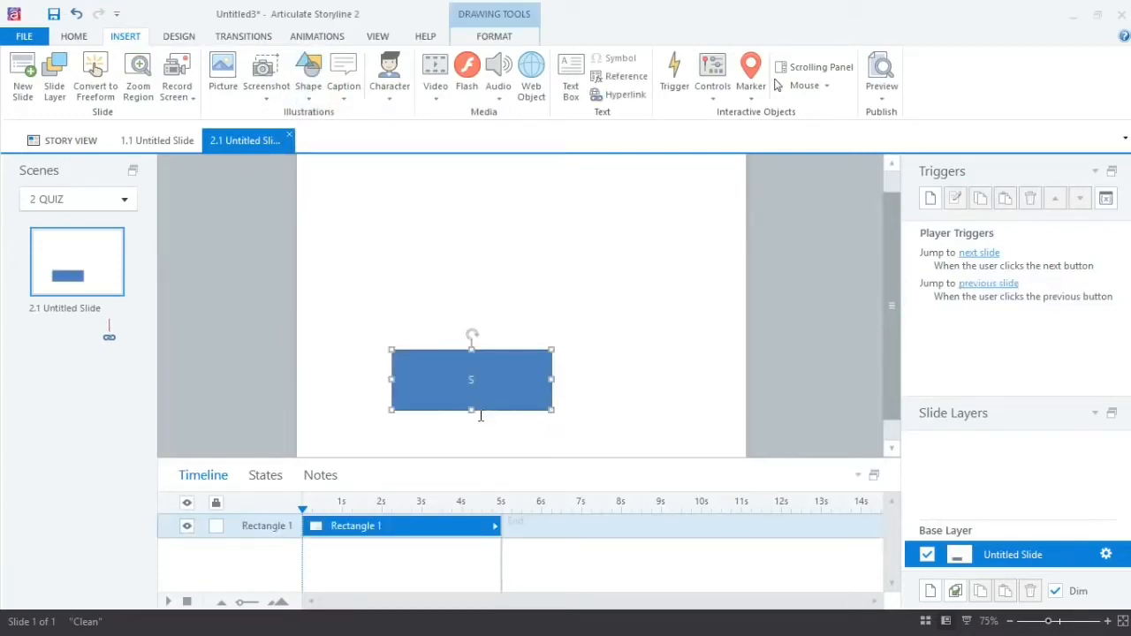
{"action": "type", "text": "TART QUIZ"}
{"action": "left_click", "coordinate": [508, 363]}
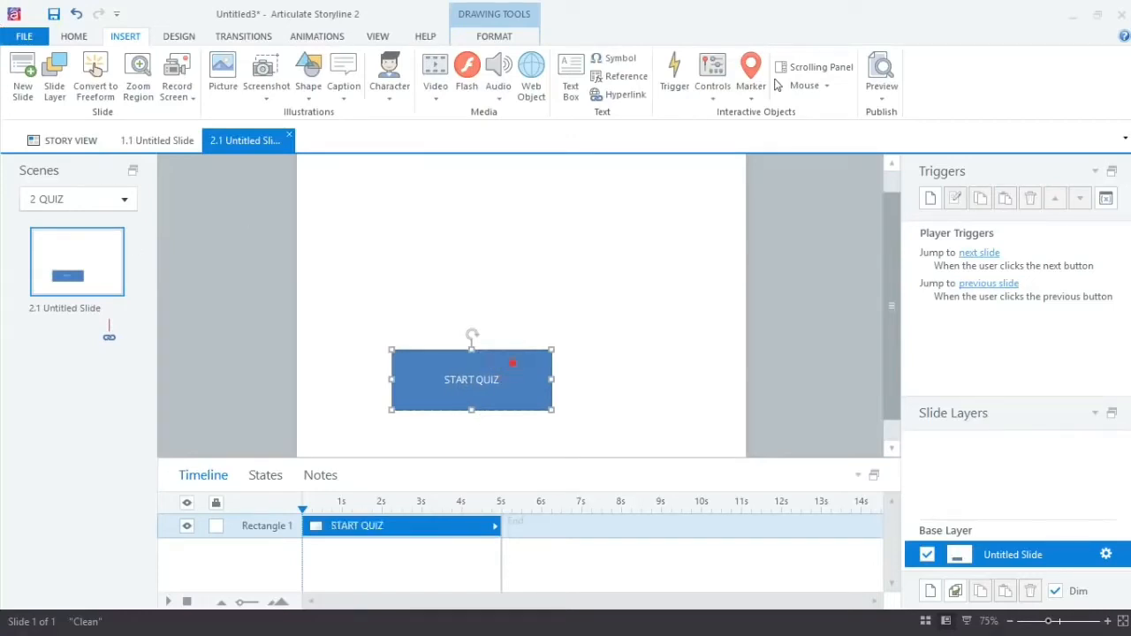
{"action": "left_click_drag", "start_coordinate": [510, 355], "coordinate": [554, 354]}
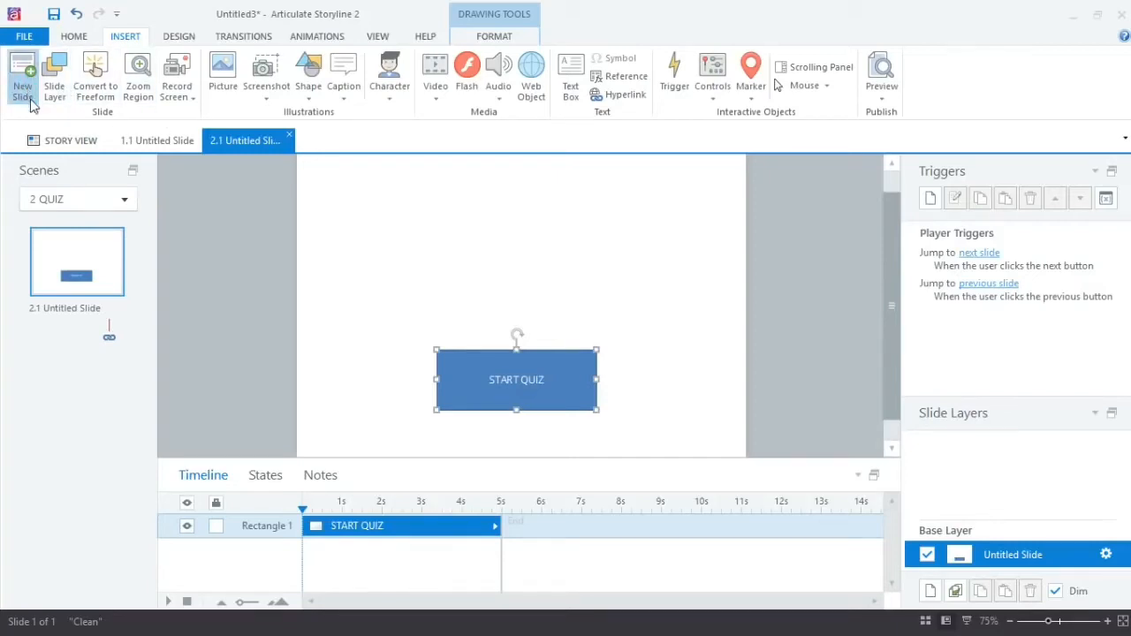
- Insert a graded Multiple Choice question slide after slide 2.1 in the QUIZ scene
{"action": "left_click", "coordinate": [23, 75]}
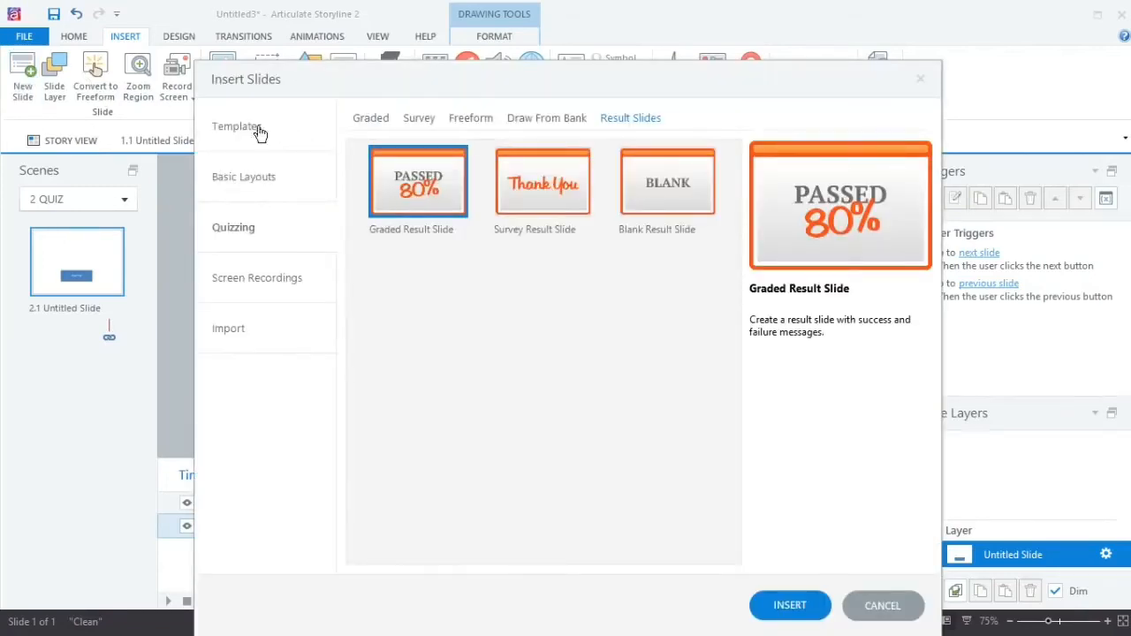
{"action": "left_click", "coordinate": [229, 229]}
{"action": "left_click", "coordinate": [376, 128]}
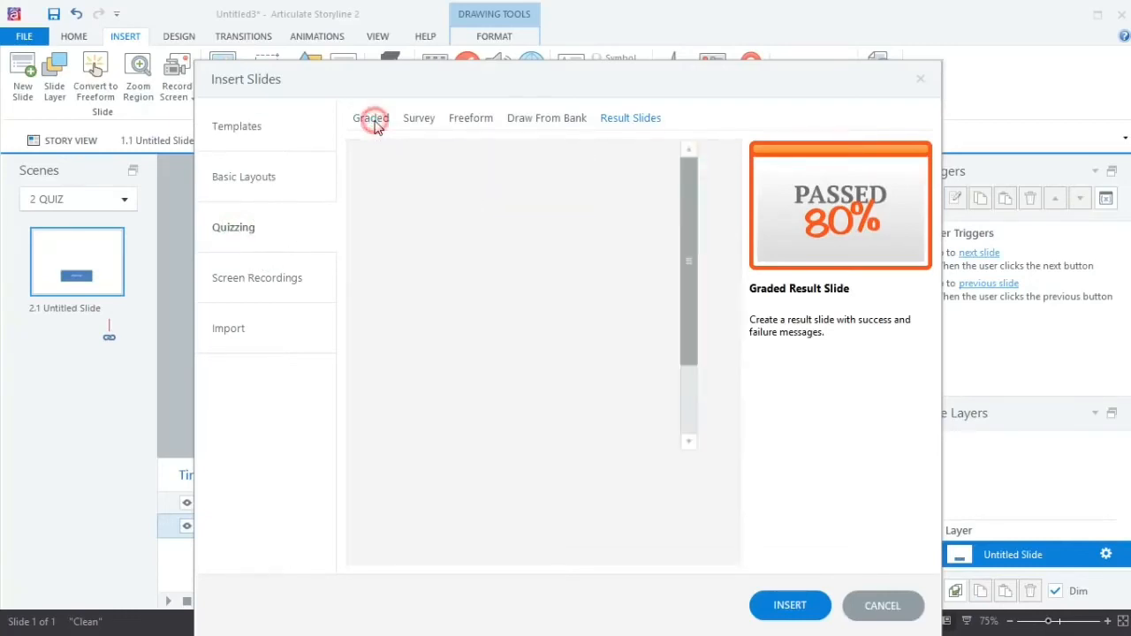
{"action": "left_click_drag", "start_coordinate": [382, 88], "coordinate": [389, 52]}
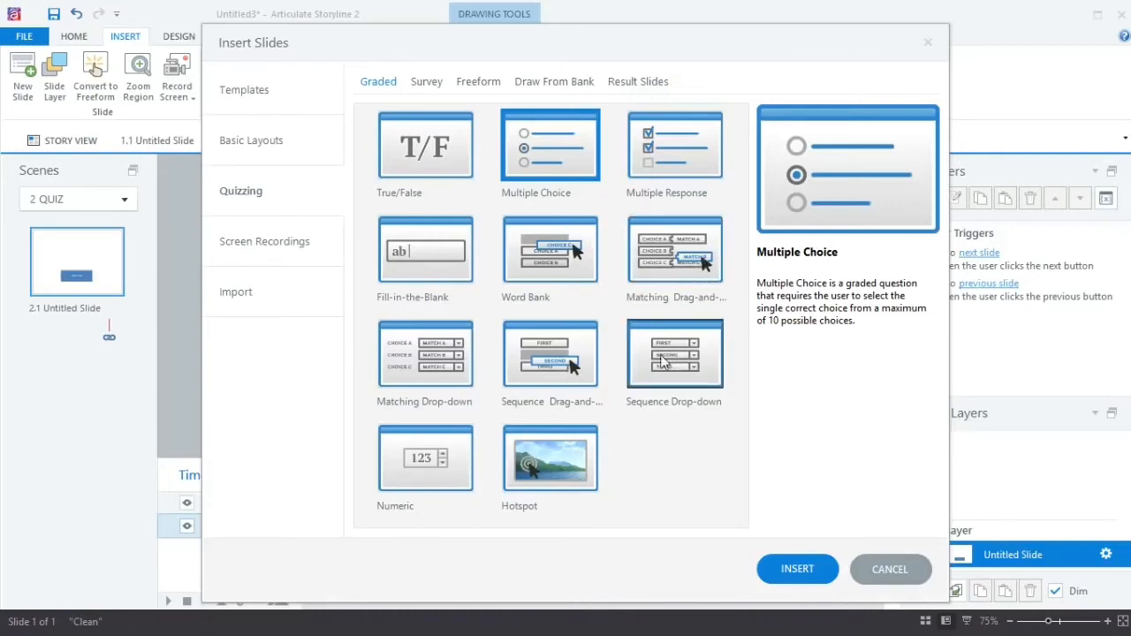
{"action": "left_click", "coordinate": [548, 166]}
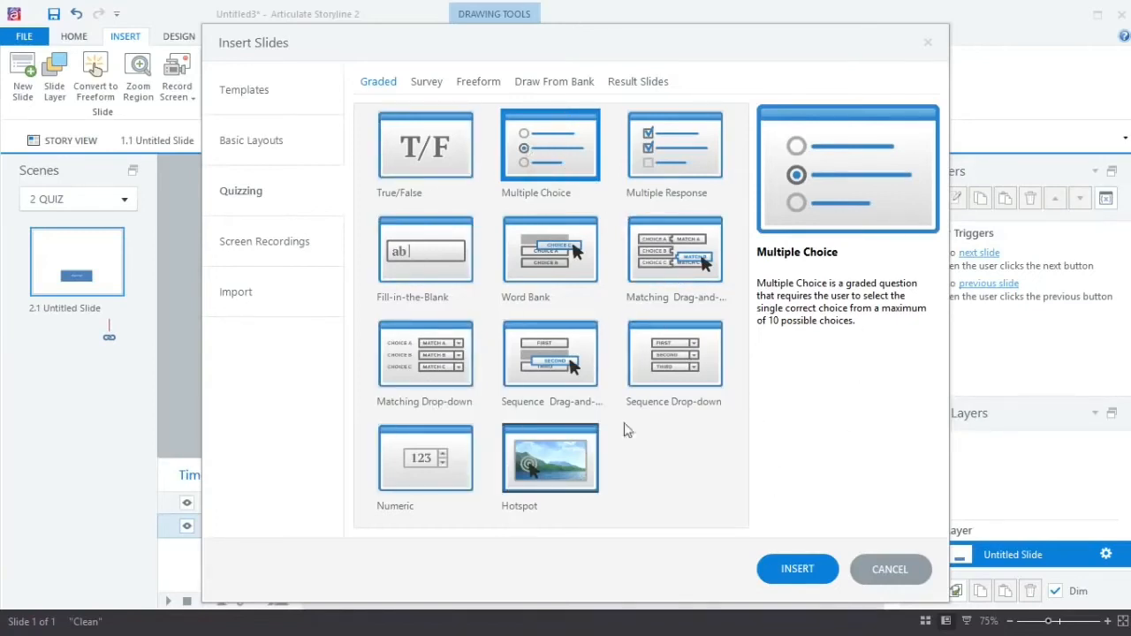
{"action": "left_click", "coordinate": [795, 570]}
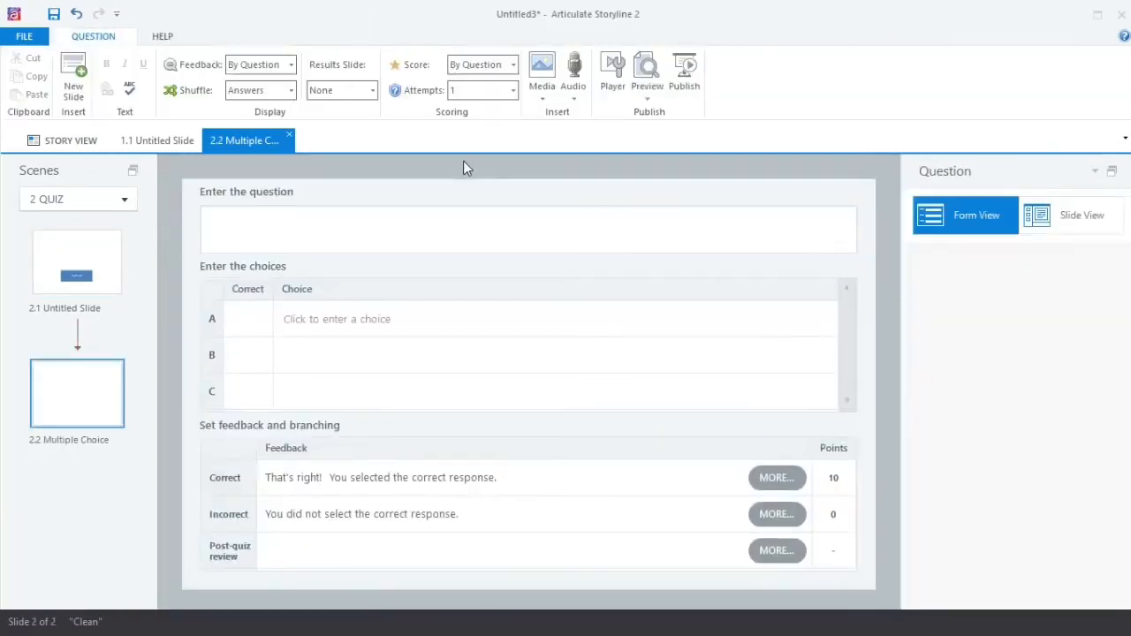
- Enter "SIapa presiden pertama Indonesia?" as the question text on slide 2.2
{"action": "left_click", "coordinate": [277, 206]}
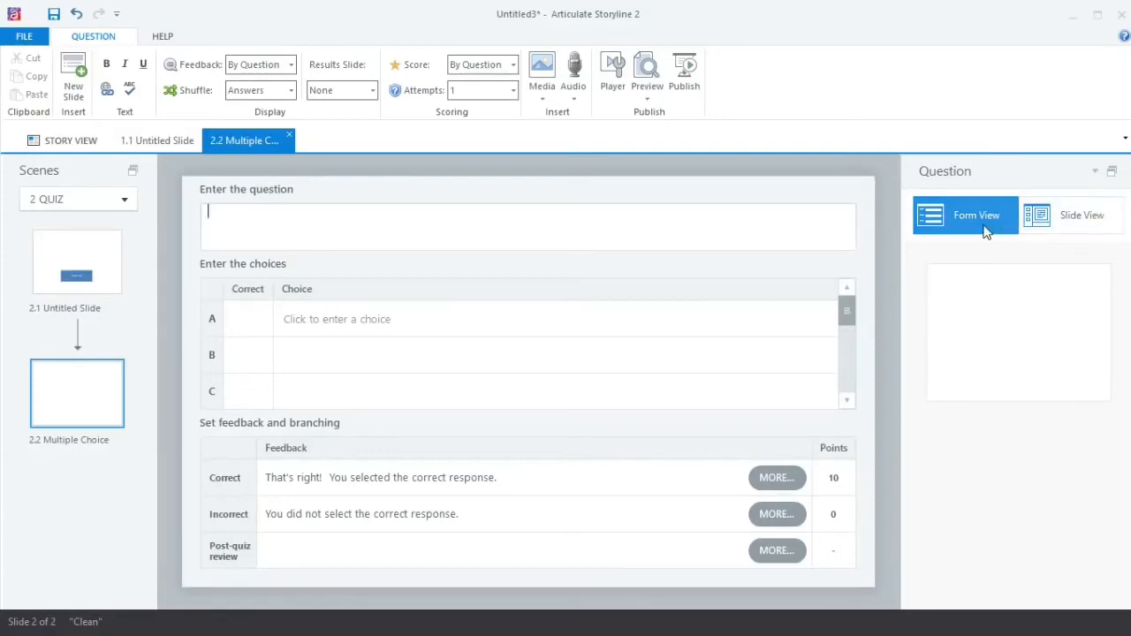
{"action": "left_click", "coordinate": [1064, 222]}
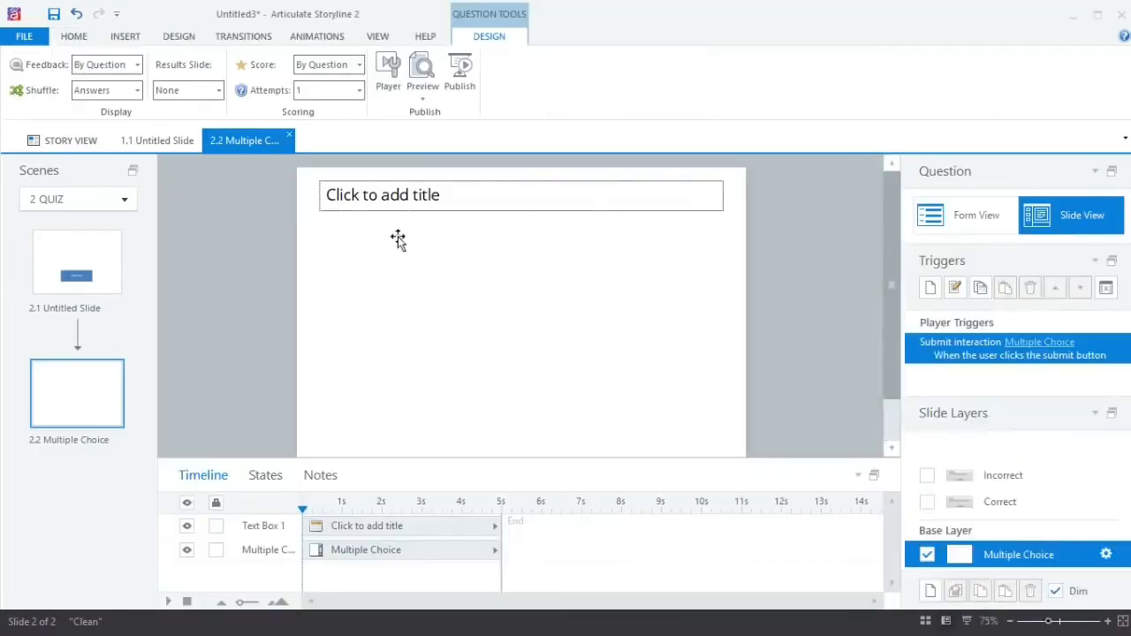
{"action": "left_click", "coordinate": [957, 219]}
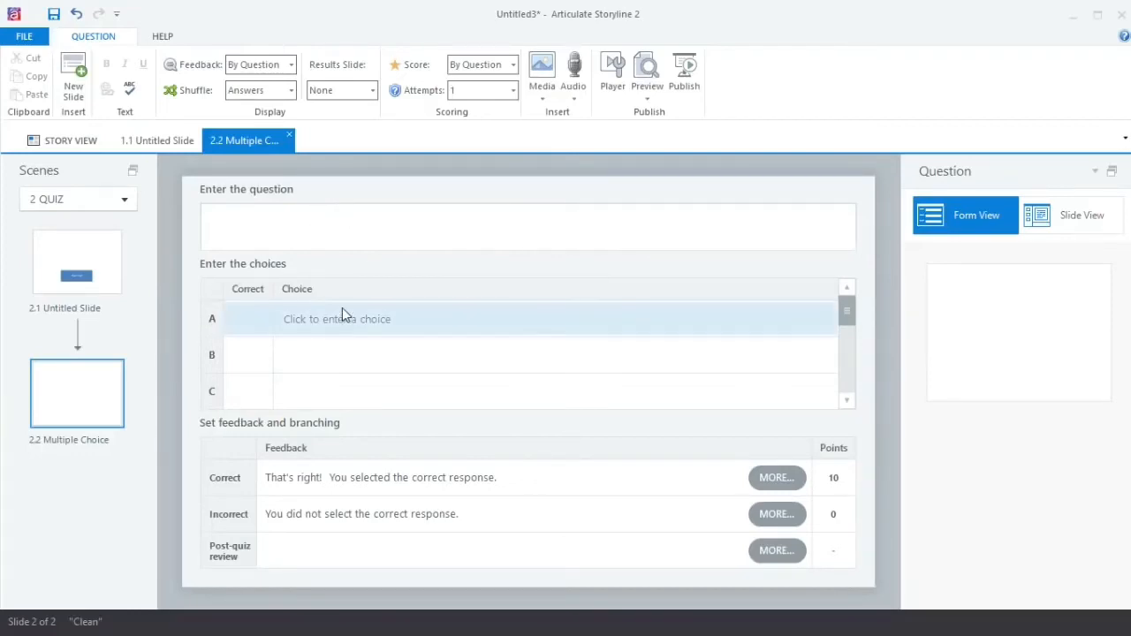
{"action": "left_click", "coordinate": [319, 216]}
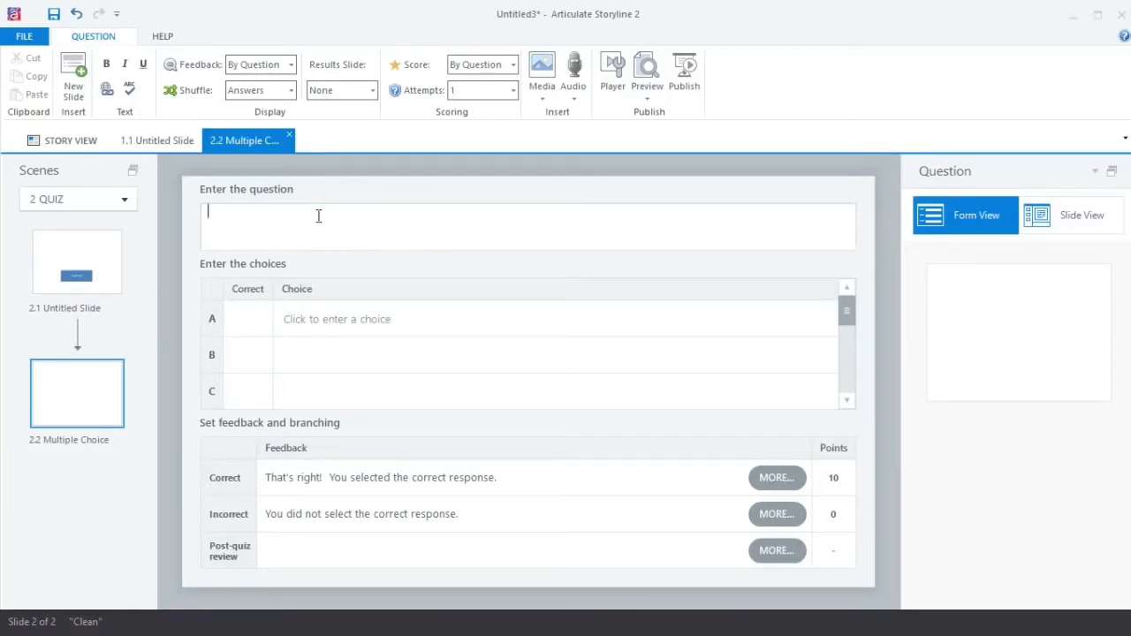
{"action": "type", "text": "Slapa presiden pertama Indonesia?"}
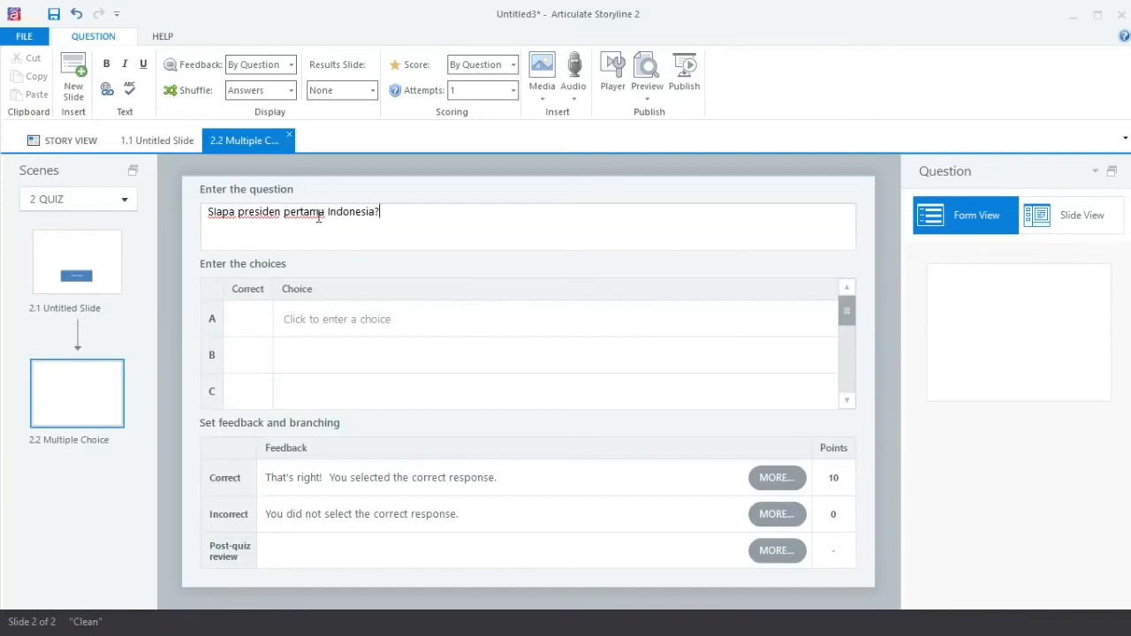
- Enter "Ir. Soekarno" as choice A and "Moh. Hatta" as choice B
{"action": "left_click", "coordinate": [314, 321]}
{"action": "left_click", "coordinate": [326, 320]}
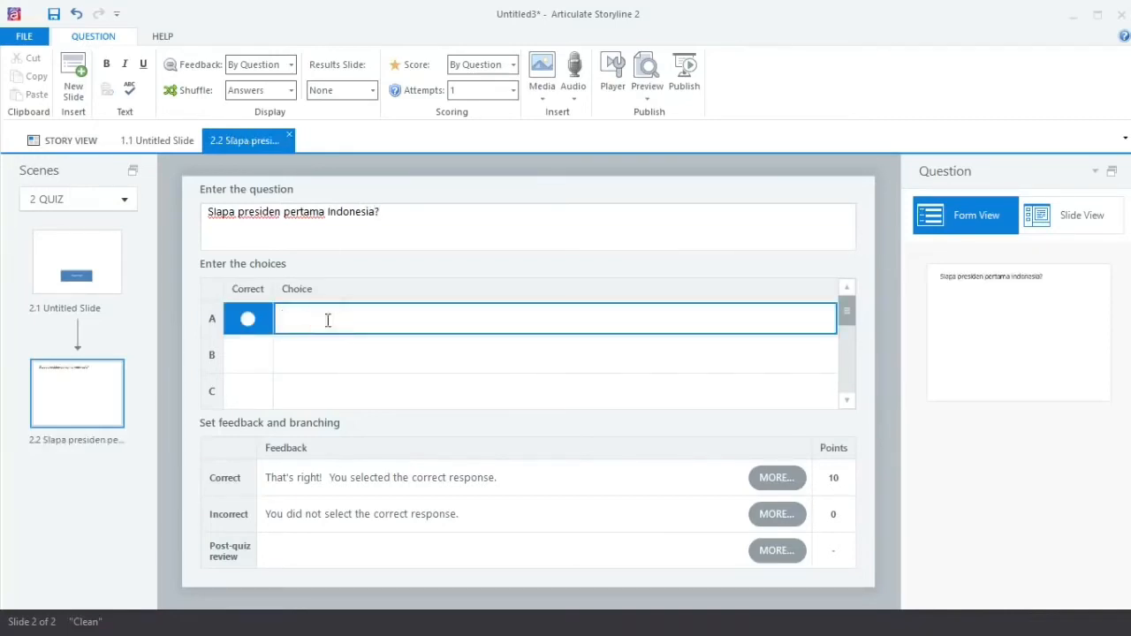
{"action": "type", "text": "Ir. Soekarno"}
{"action": "left_click", "coordinate": [320, 360]}
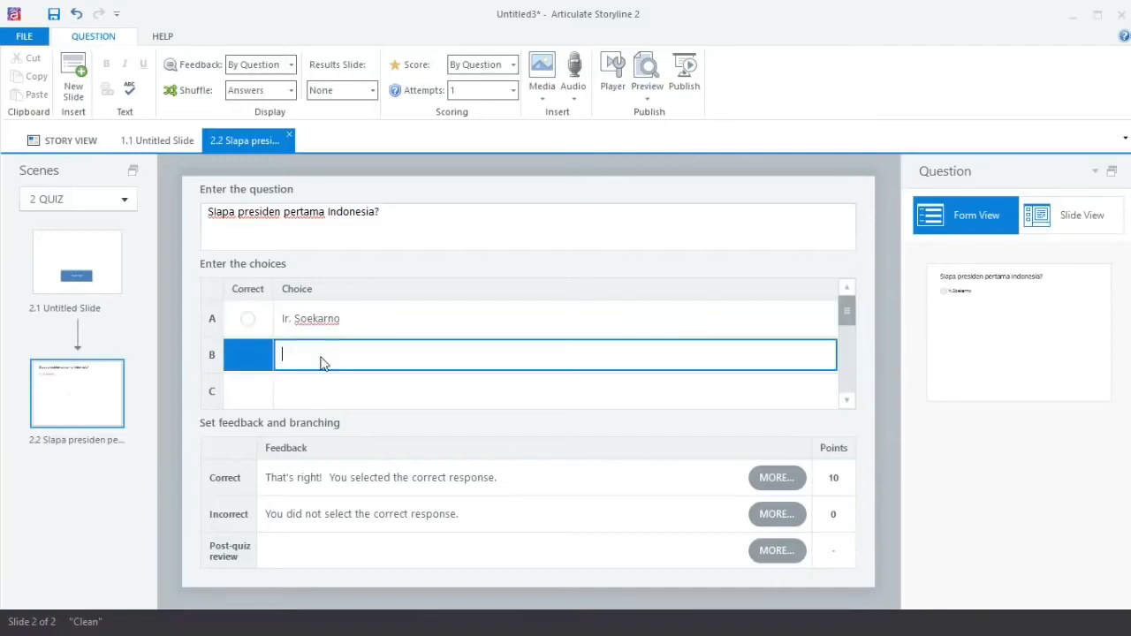
{"action": "type", "text": "Moh. Hatta"}
- Enter "Habibie" as choice C of the president question
{"action": "left_click", "coordinate": [314, 391]}
{"action": "type", "text": "eh"}
{"action": "key", "text": "ctrl+a"}
{"action": "type", "text": "e"}
{"action": "key", "text": "ctrl+a"}
{"action": "key", "text": "BackSpace"}
{"action": "type", "text": "b"}
{"action": "key", "text": "ctrl+a"}
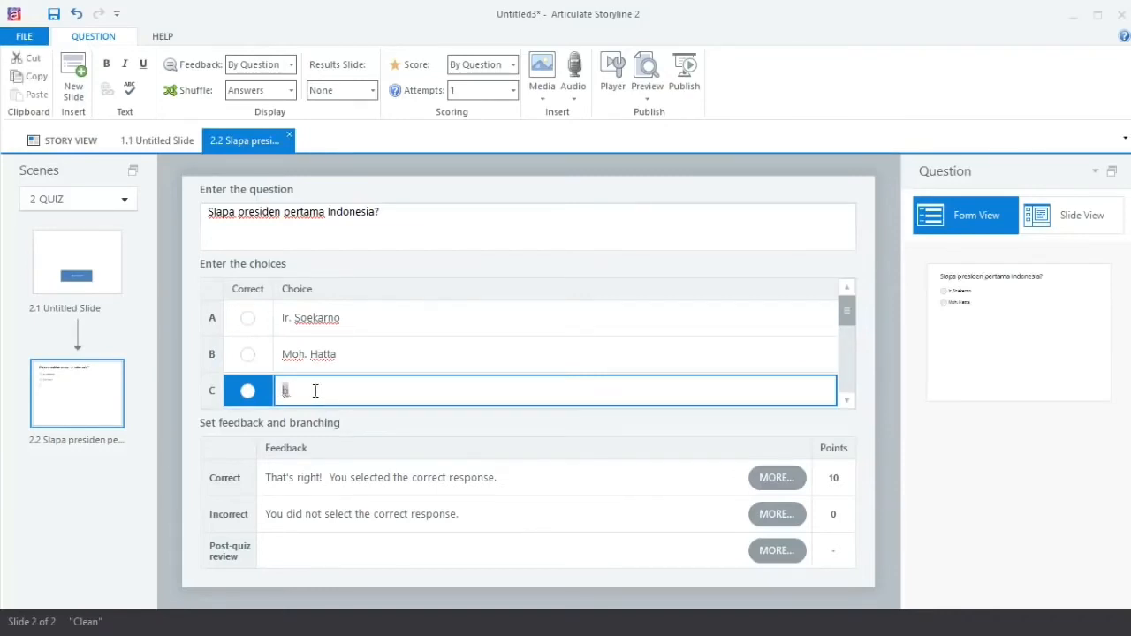
{"action": "key", "text": "BackSpace"}
{"action": "type", "text": "Hab"}
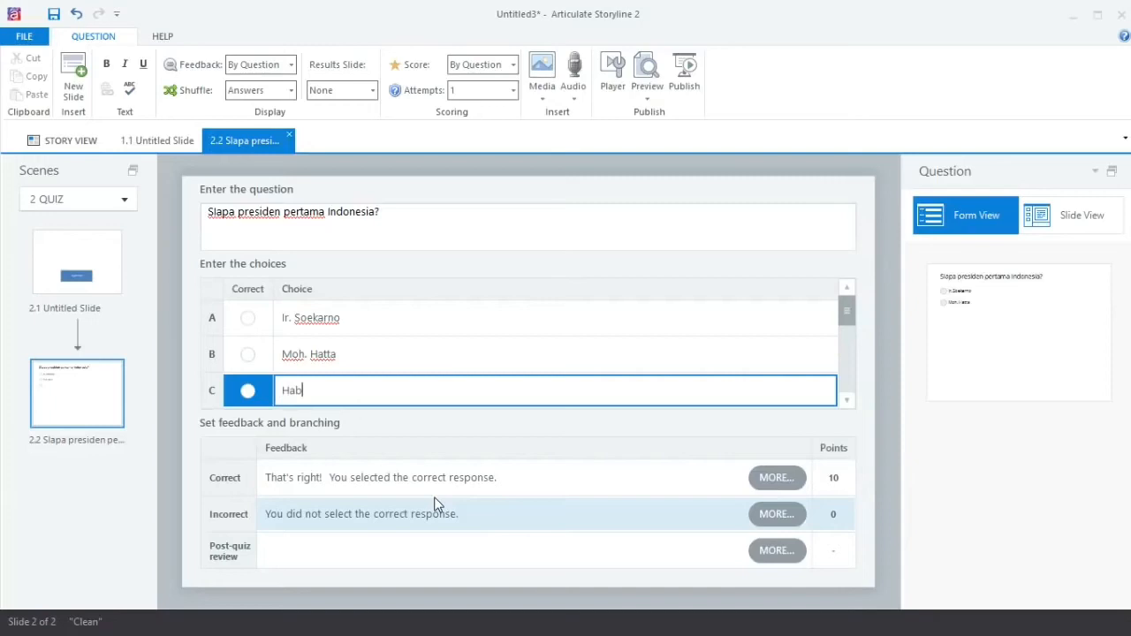
{"action": "type", "text": "ibie"}
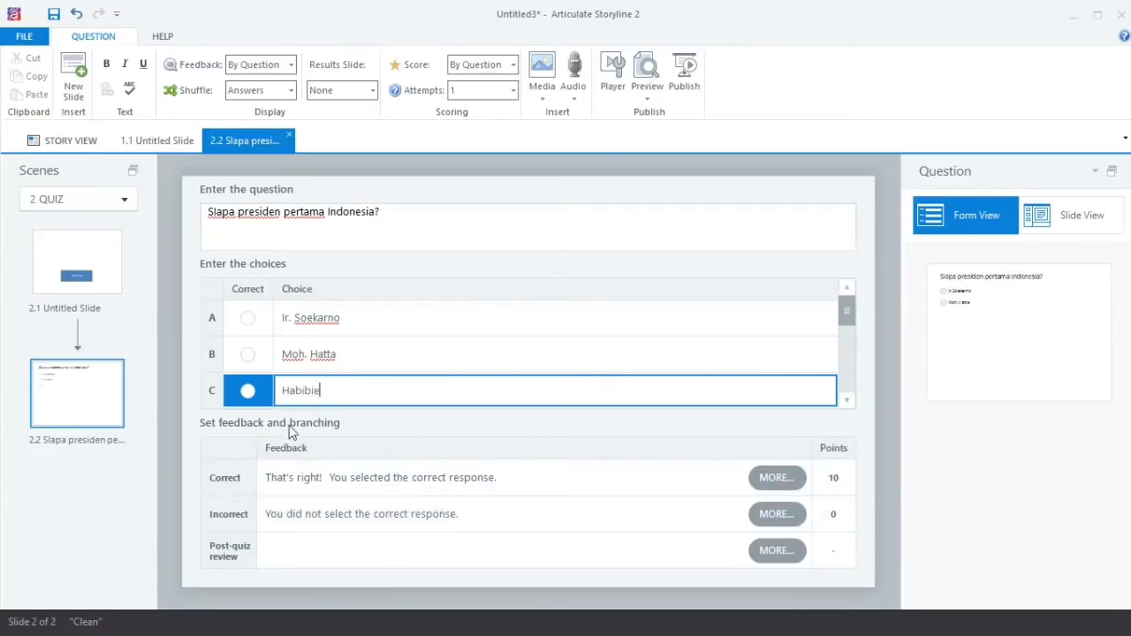
{"action": "key", "text": "Return"}
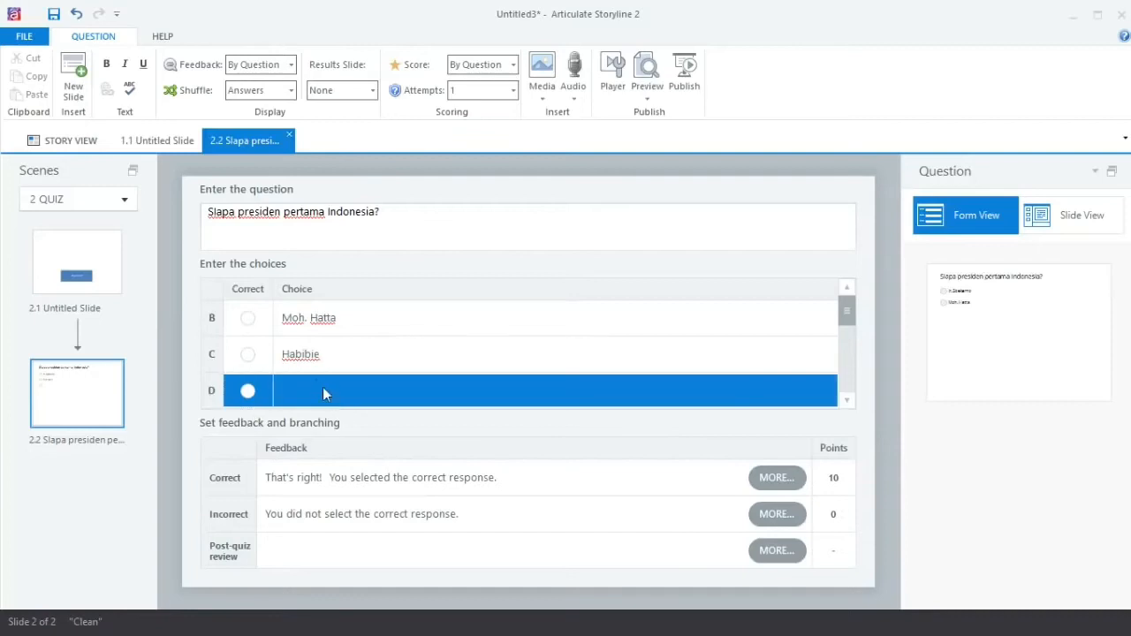
- Enter "Soeharto" as choice D of the president question
{"action": "left_click", "coordinate": [314, 394]}
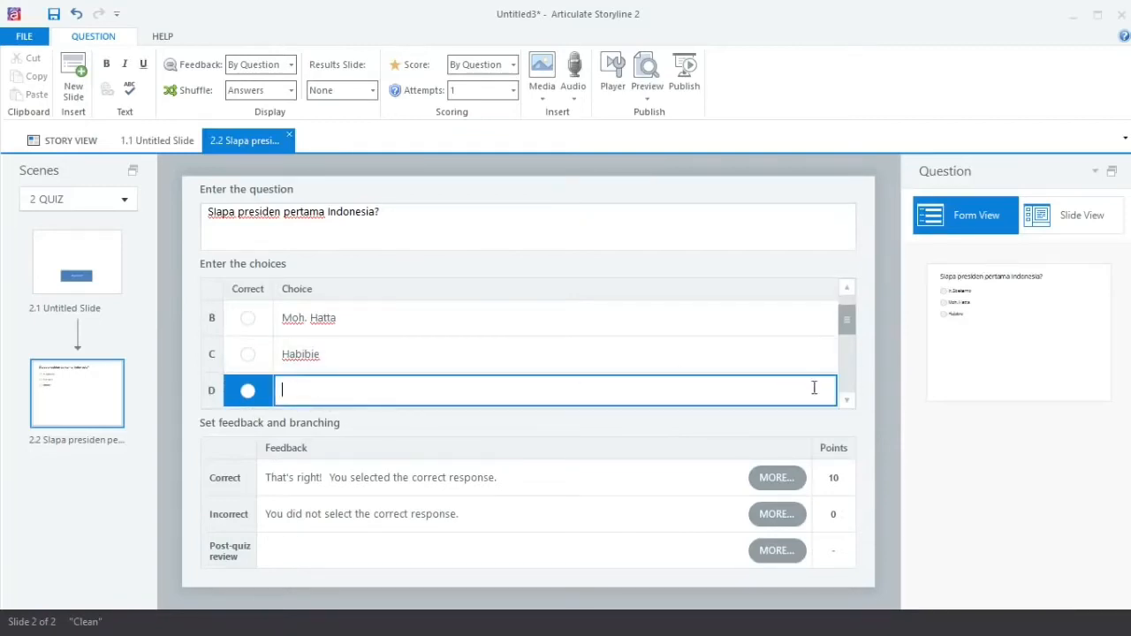
{"action": "left_click", "coordinate": [845, 400]}
{"action": "left_click", "coordinate": [845, 400]}
{"action": "left_click", "coordinate": [845, 400]}
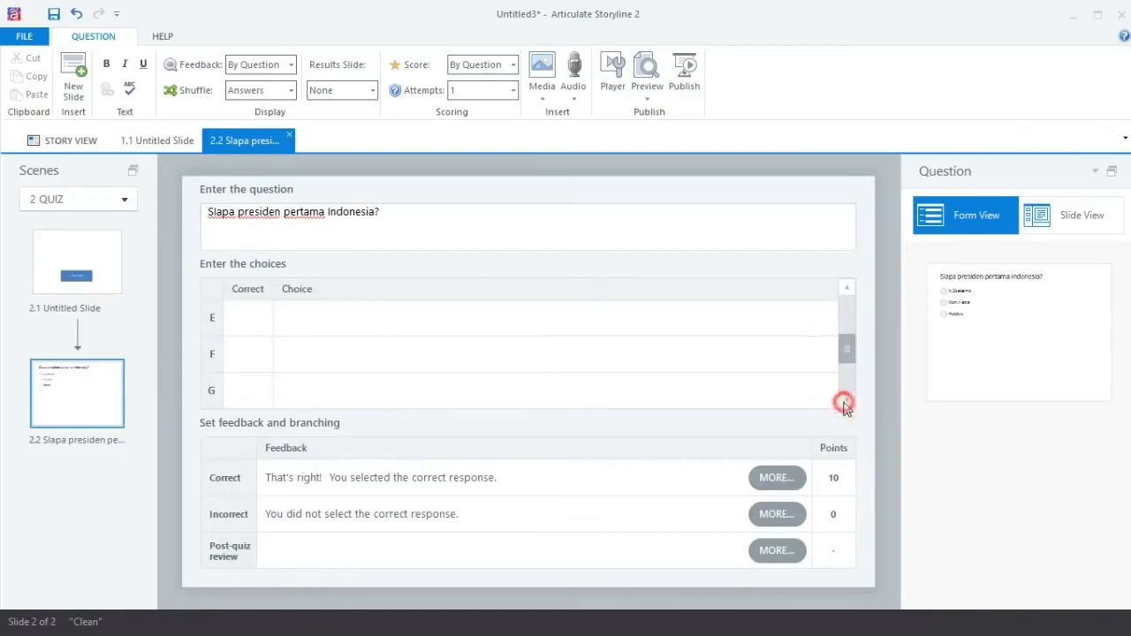
{"action": "left_click_drag", "start_coordinate": [848, 356], "coordinate": [848, 322]}
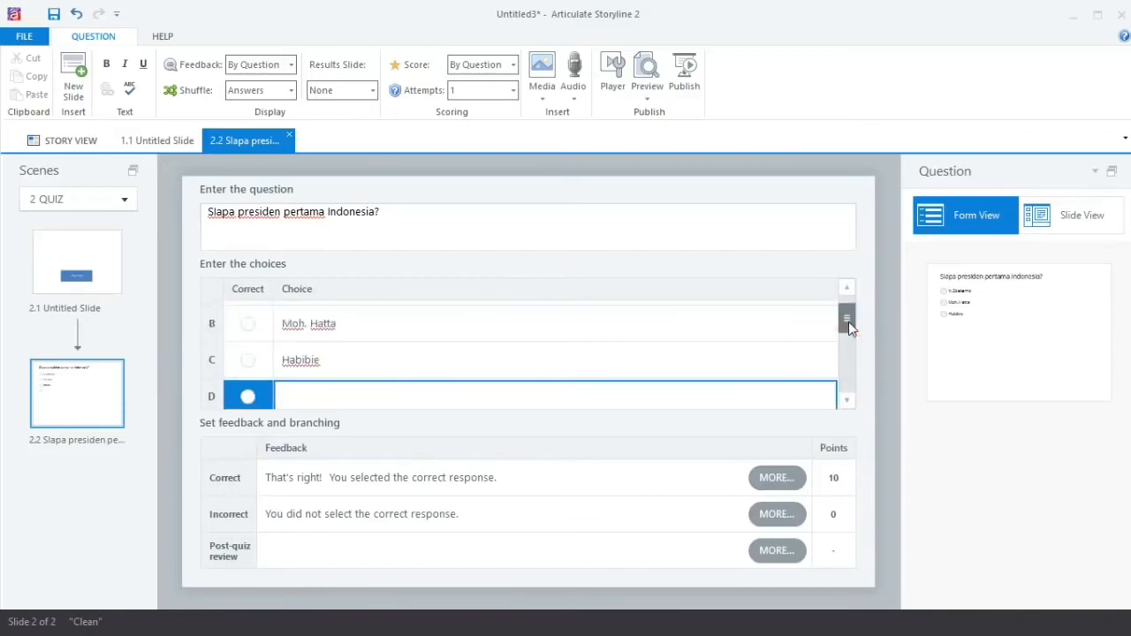
{"action": "left_click", "coordinate": [373, 396]}
{"action": "type", "text": "Soeharto"}
- Mark choice A, Ir. Soekarno, as the correct answer
{"action": "scroll", "coordinate": [357, 335], "scroll_direction": "up", "scroll_amount": 1}
{"action": "scroll", "coordinate": [357, 347], "scroll_direction": "down", "scroll_amount": 2}
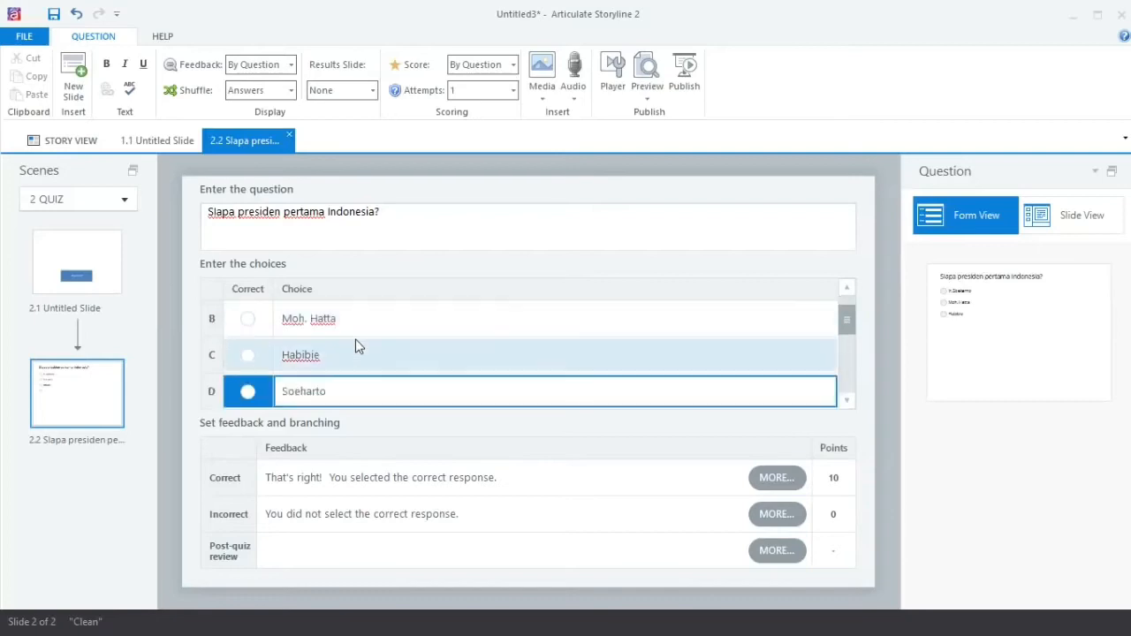
{"action": "scroll", "coordinate": [338, 351], "scroll_direction": "up", "scroll_amount": 2}
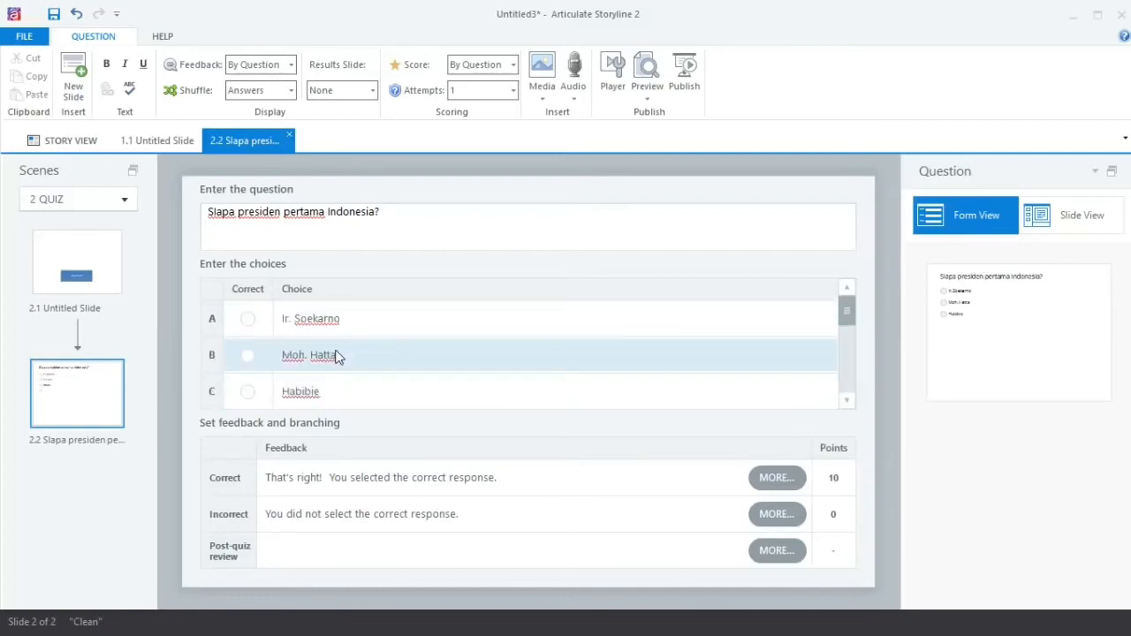
{"action": "left_click", "coordinate": [248, 320]}
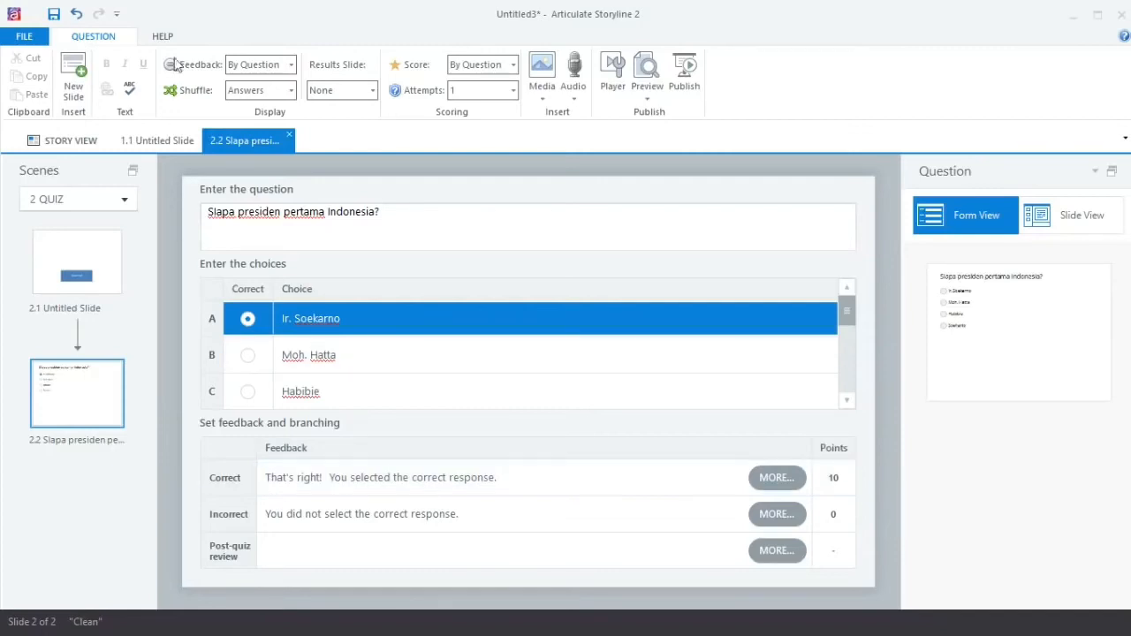
- Set the president question's feedback to None, keeping answer shuffling on and 10 points for a correct response
{"action": "left_click", "coordinate": [291, 65]}
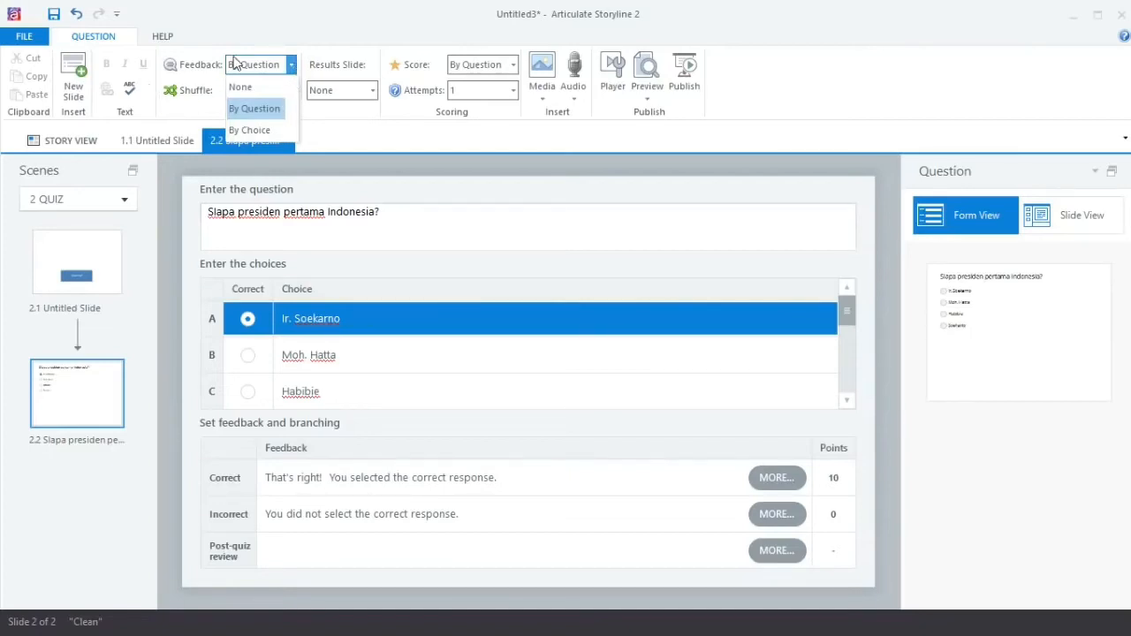
{"action": "left_click", "coordinate": [269, 89]}
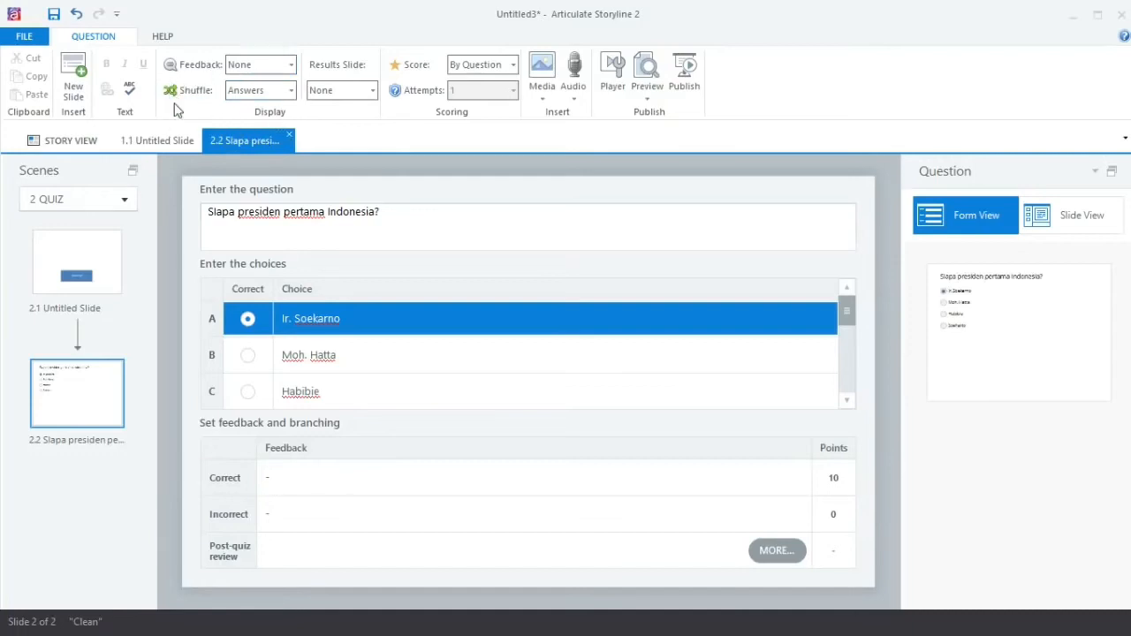
{"action": "left_click", "coordinate": [290, 90]}
{"action": "left_click", "coordinate": [291, 90]}
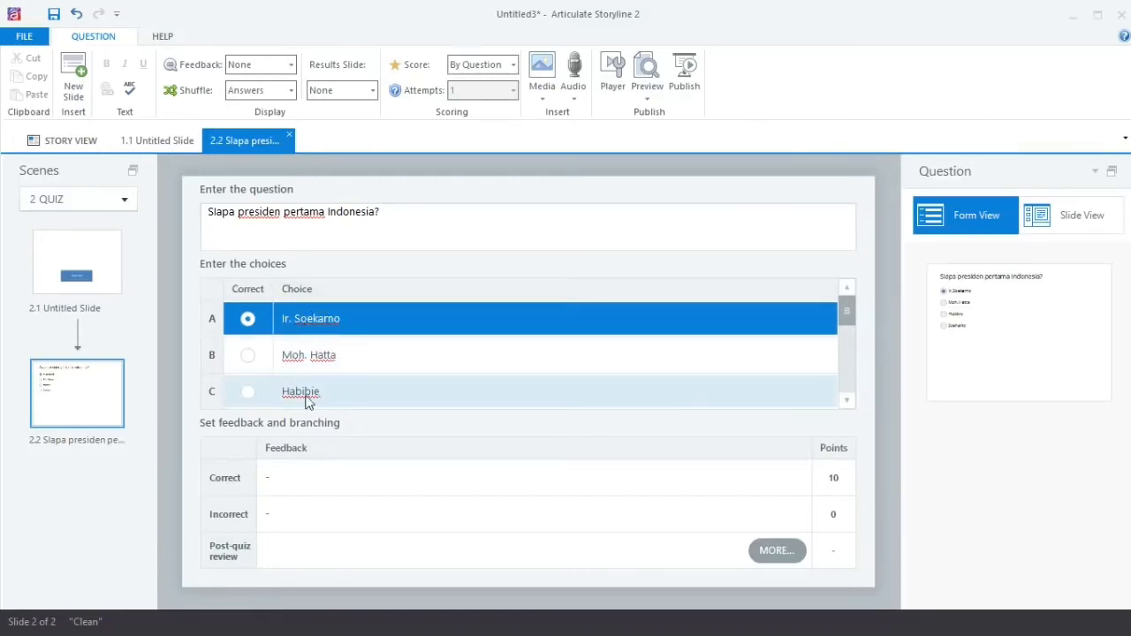
{"action": "scroll", "coordinate": [281, 313], "scroll_direction": "down", "scroll_amount": 1}
{"action": "scroll", "coordinate": [281, 314], "scroll_direction": "up", "scroll_amount": 1}
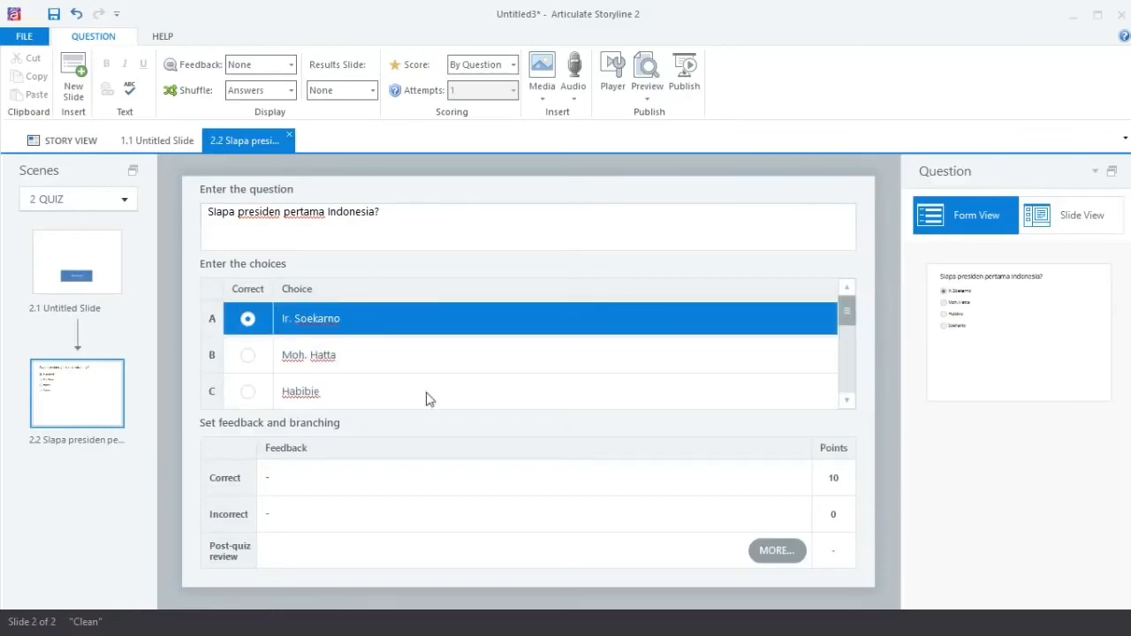
{"action": "left_click", "coordinate": [838, 478]}
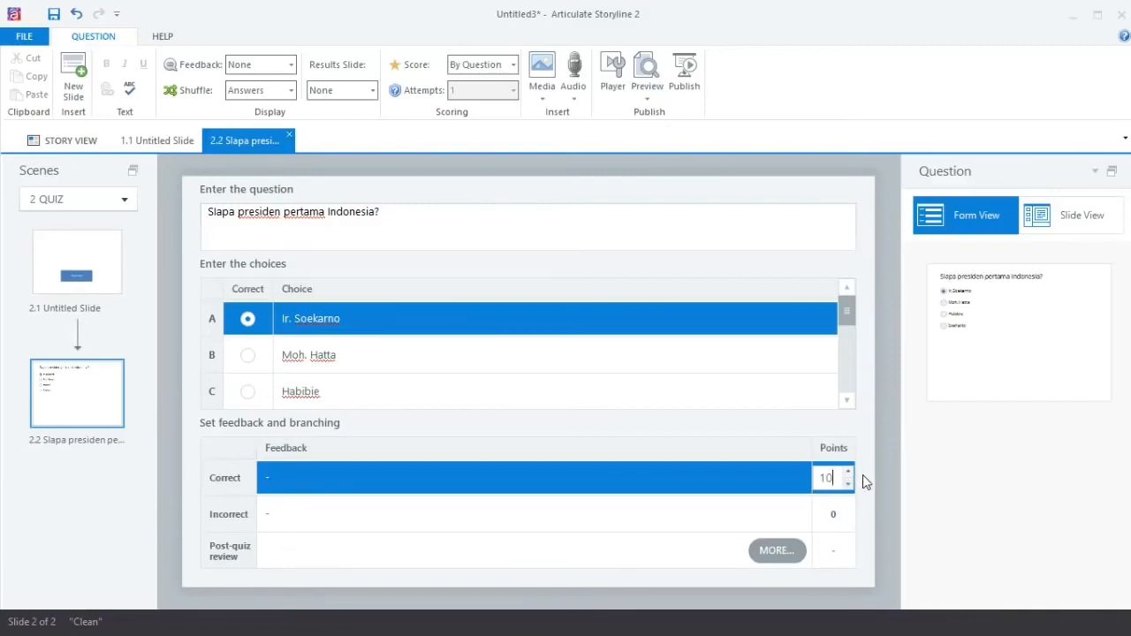
{"action": "left_click", "coordinate": [863, 475]}
- Insert another graded Multiple Choice question slide after slide 2.2
{"action": "left_click", "coordinate": [89, 372]}
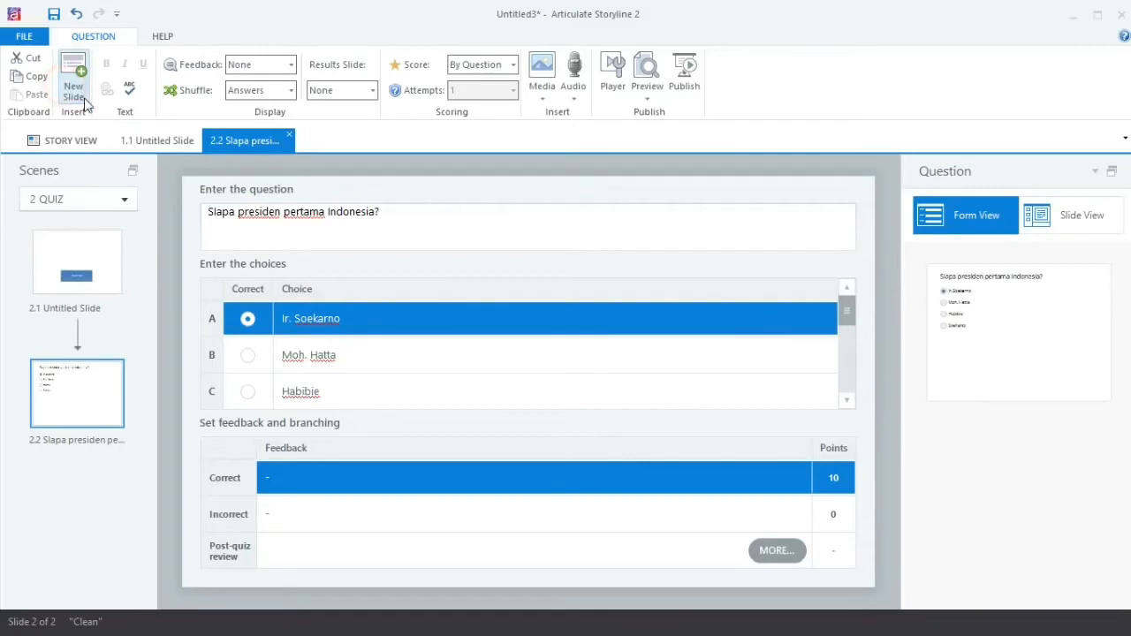
{"action": "key", "text": "ctrl+m"}
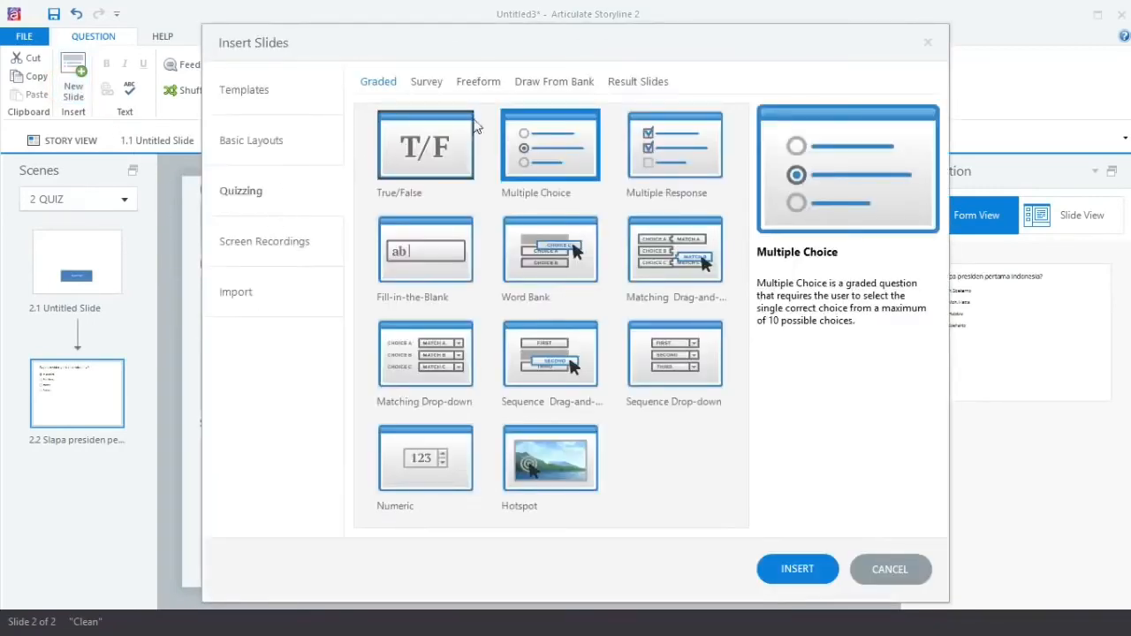
{"action": "left_click", "coordinate": [554, 159]}
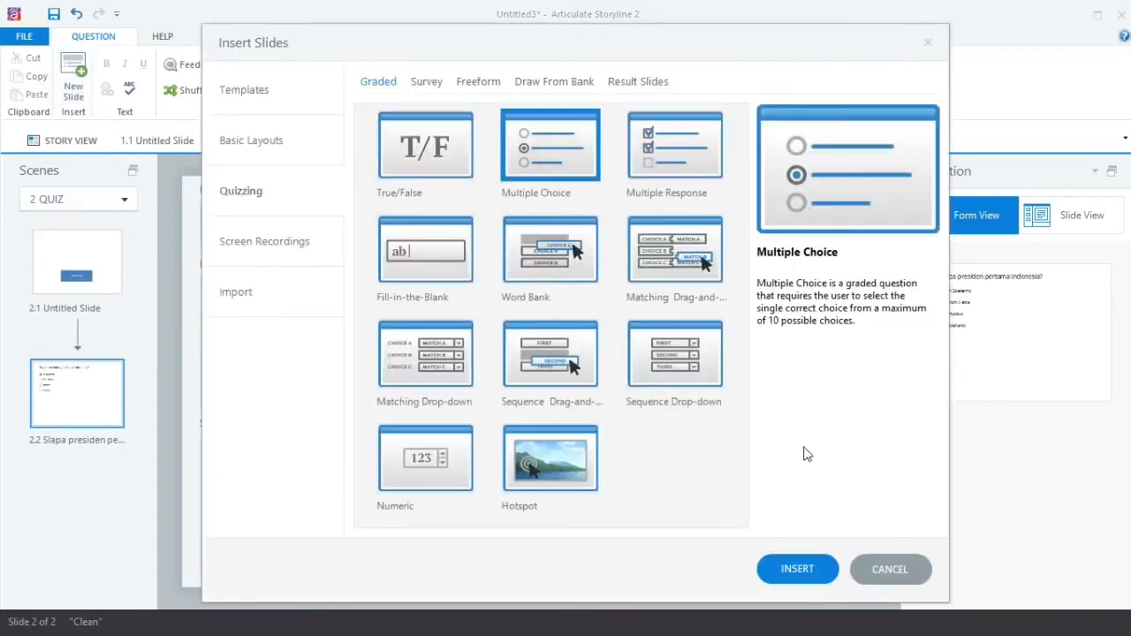
{"action": "left_click", "coordinate": [793, 569]}
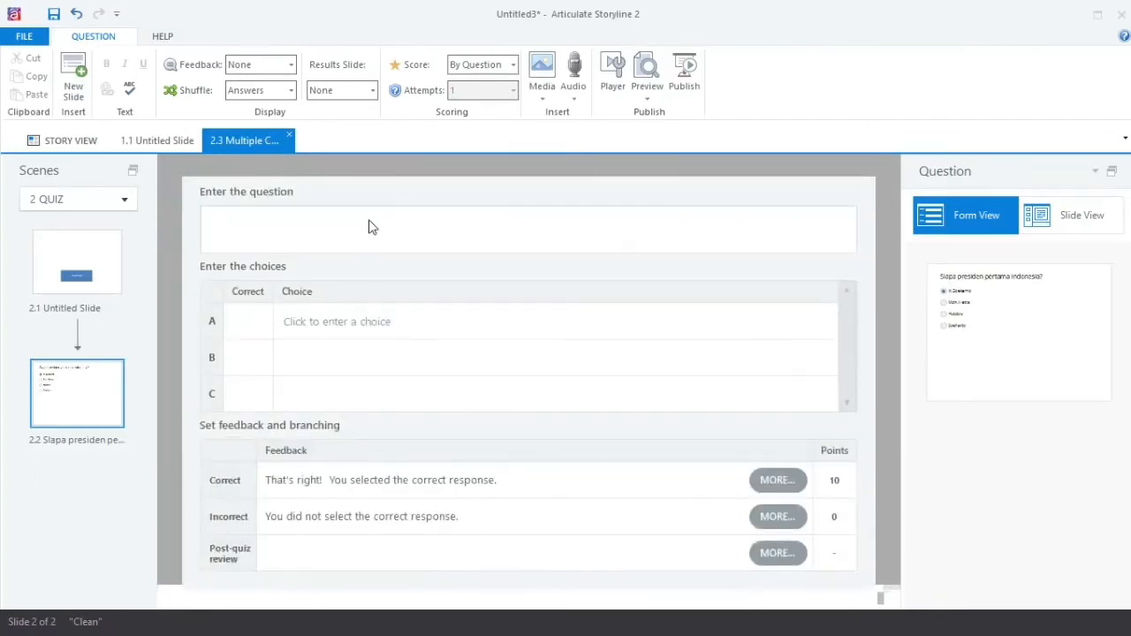
- Enter the question "1+1=.." on slide 2.3 with 1, 2, 3 and 4 as choices A to D
{"action": "left_click", "coordinate": [315, 225]}
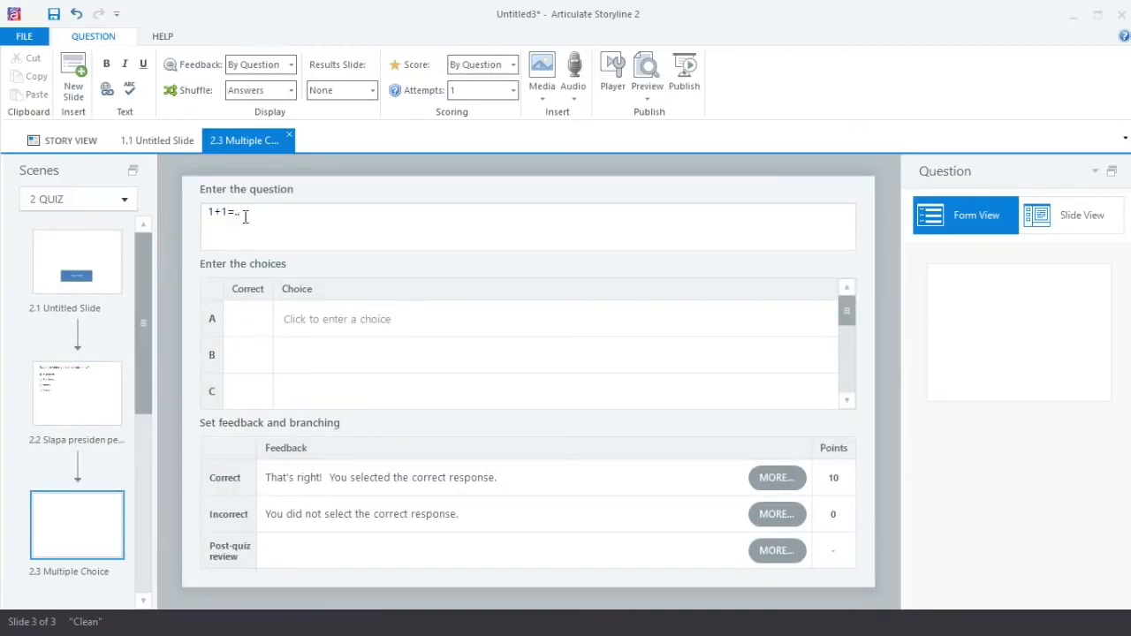
{"action": "left_click", "coordinate": [345, 316]}
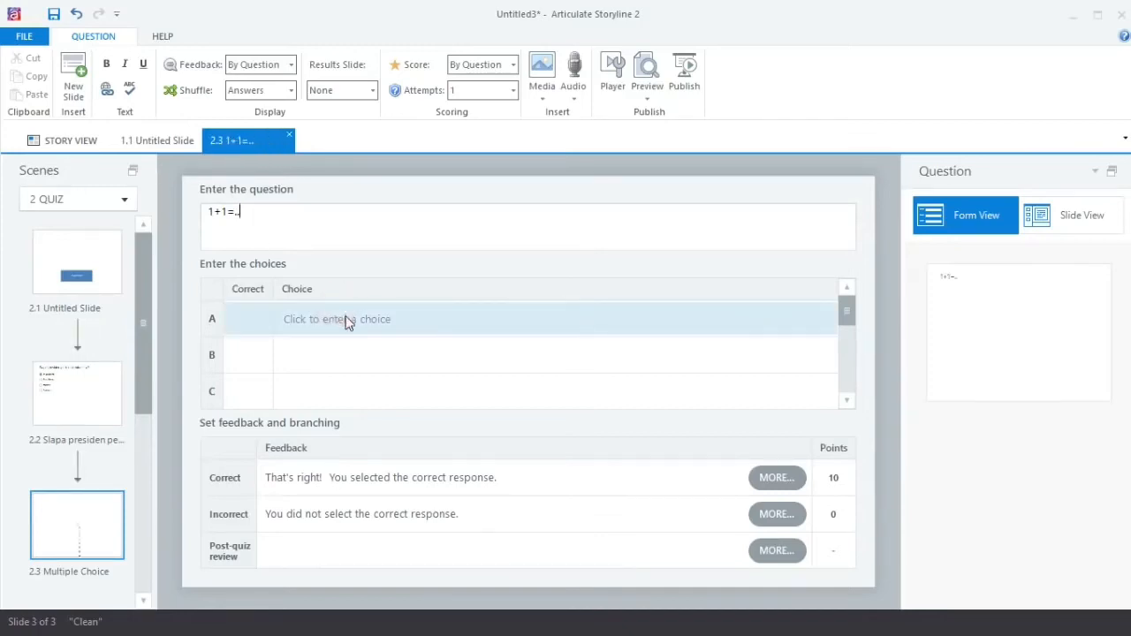
{"action": "type", "text": "1"}
{"action": "left_click", "coordinate": [331, 357]}
{"action": "type", "text": "2"}
{"action": "left_click", "coordinate": [332, 386]}
{"action": "type", "text": "3"}
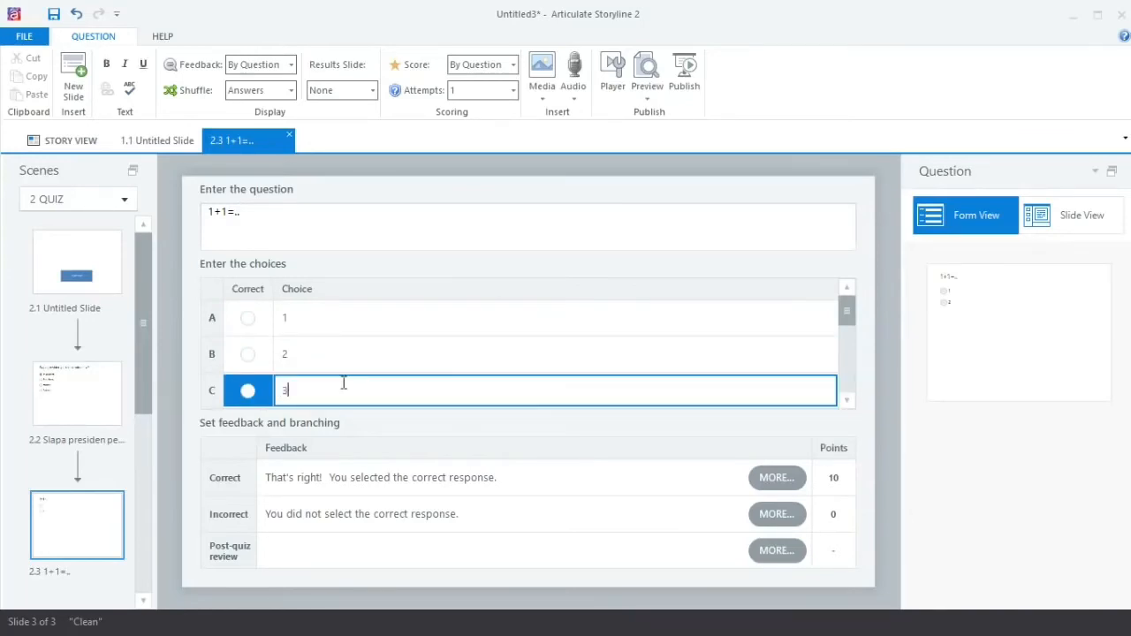
{"action": "left_click", "coordinate": [845, 399]}
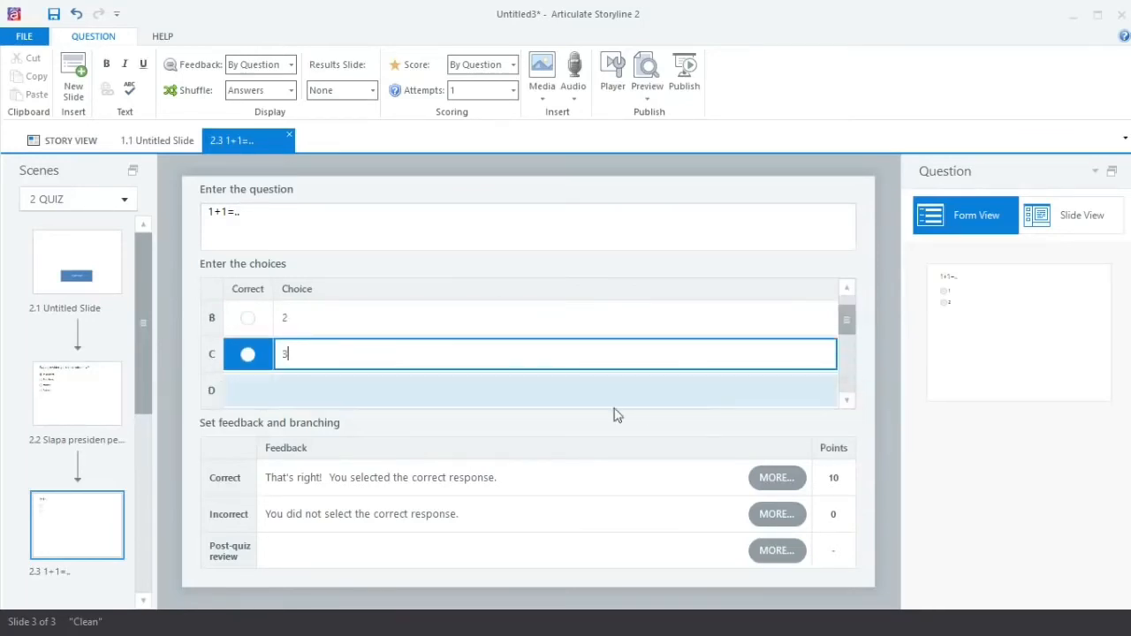
{"action": "left_click", "coordinate": [491, 392]}
{"action": "left_click", "coordinate": [491, 390]}
{"action": "type", "text": "4"}
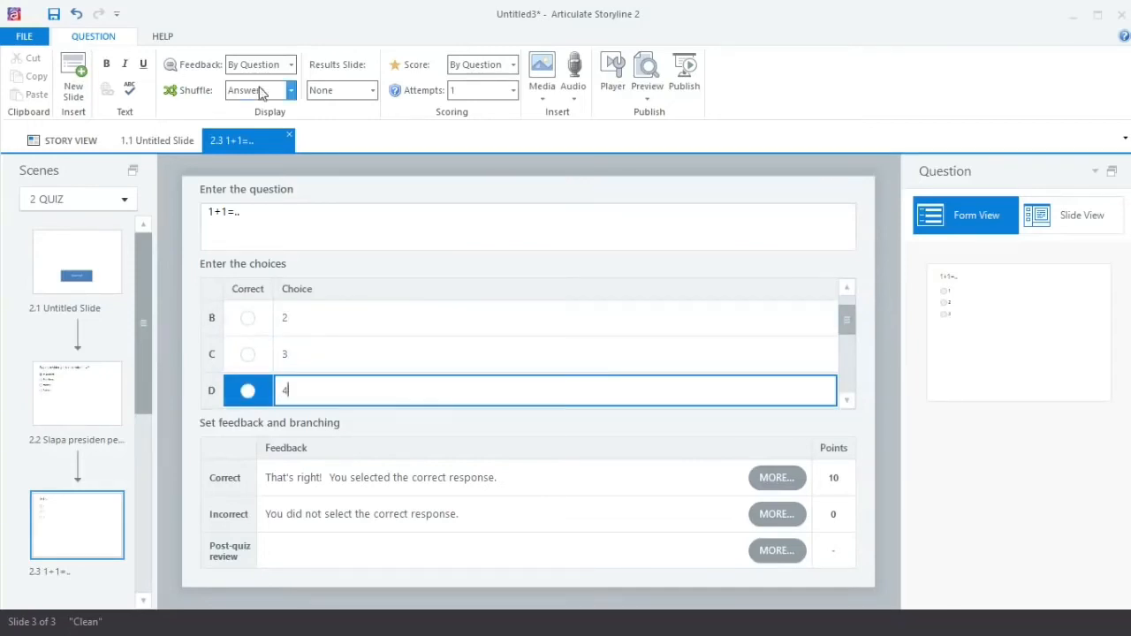
- Set the feedback of the "1+1=.." question to None and keep its shuffle option at Answers
{"action": "left_click", "coordinate": [281, 71]}
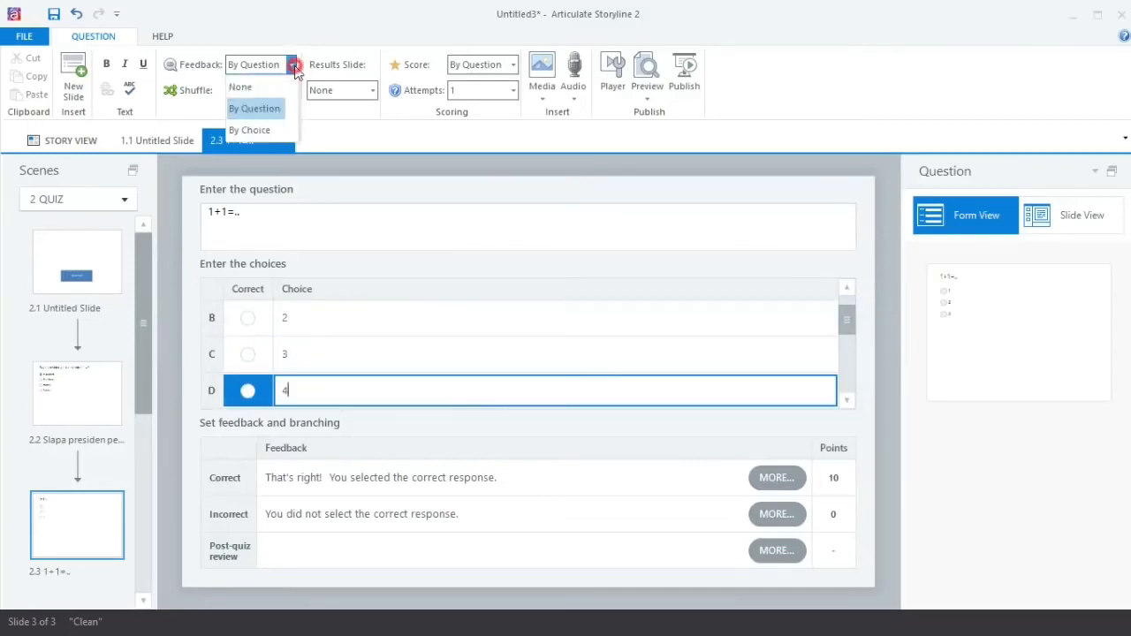
{"action": "left_click", "coordinate": [258, 104]}
{"action": "left_click", "coordinate": [291, 91]}
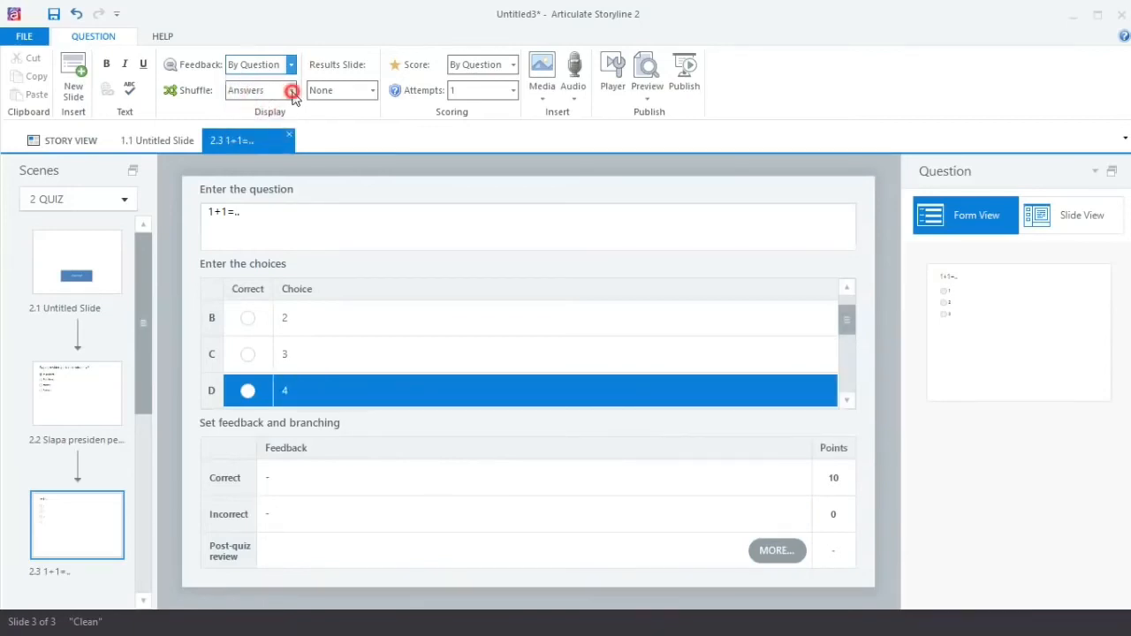
{"action": "left_click", "coordinate": [294, 95]}
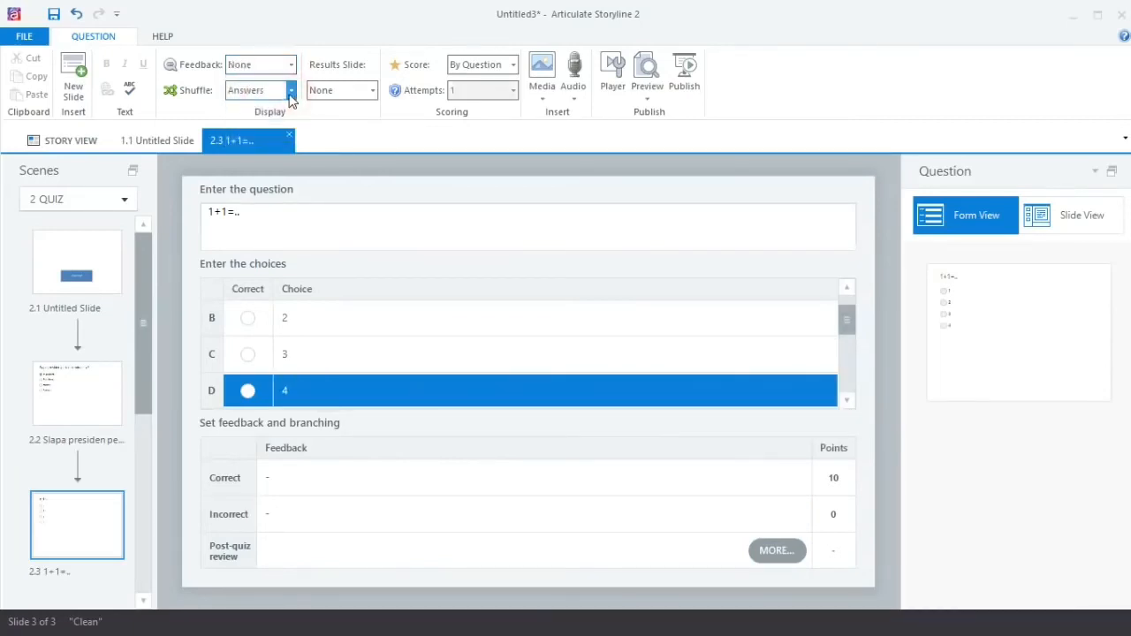
- Mark choice B, "2", as the correct answer to the "1+1=.." question
{"action": "scroll", "coordinate": [257, 313], "scroll_direction": "up", "scroll_amount": 1}
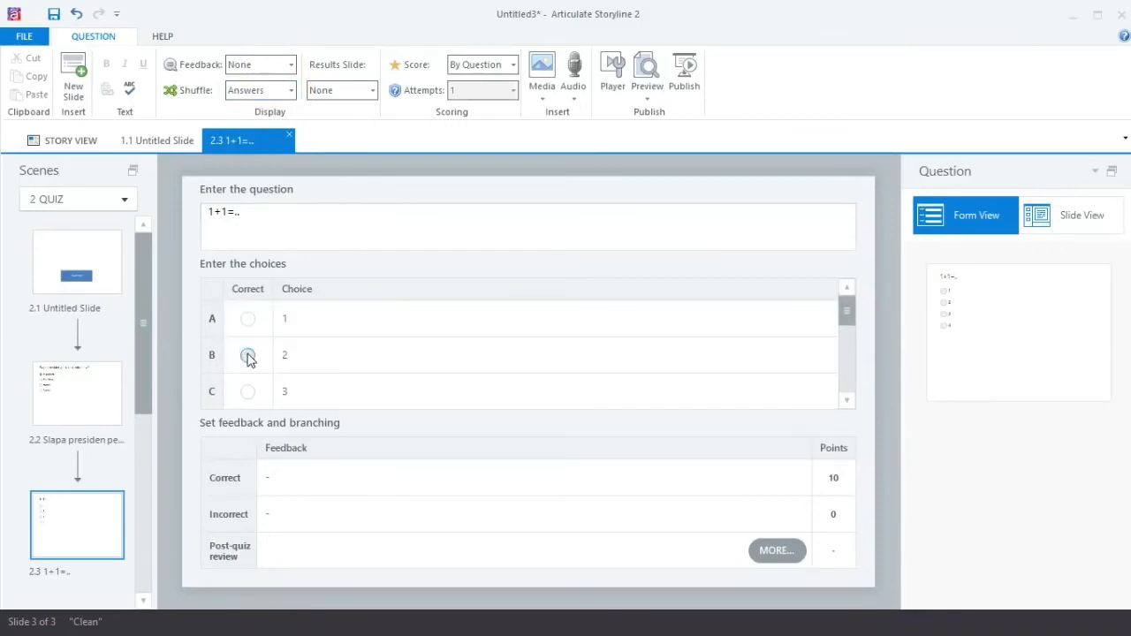
{"action": "left_click", "coordinate": [248, 356]}
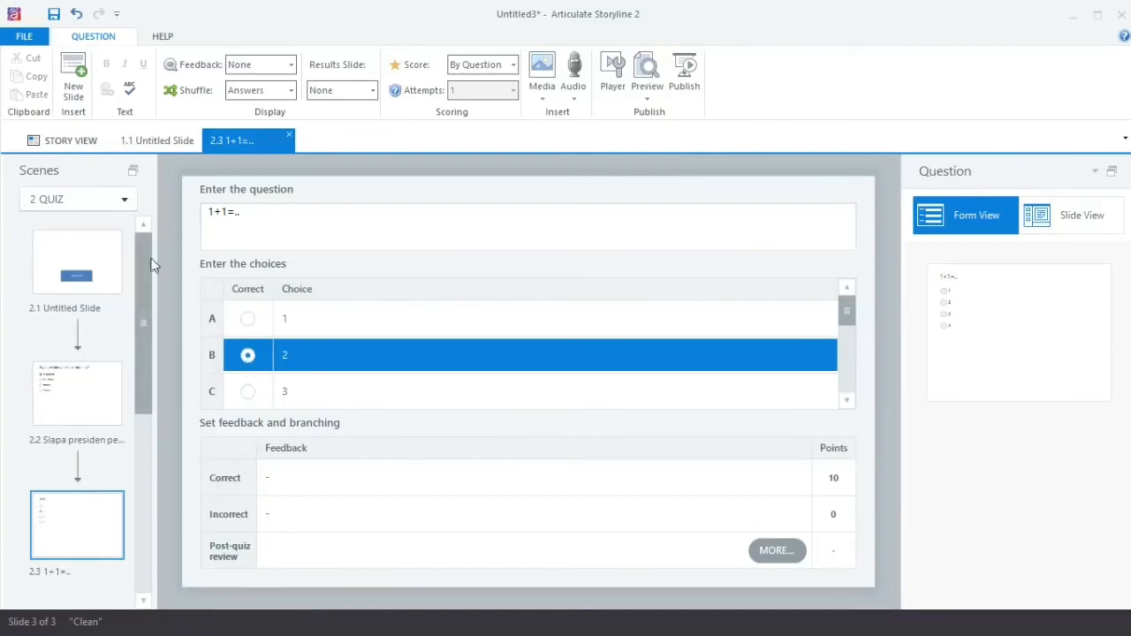
- Review the president question on slide 2.2 and the "1+1=.." question on slide 2.3
{"action": "mouse_move", "coordinate": [143, 263]}
{"action": "left_mouse_down"}
{"action": "mouse_move", "coordinate": [147, 322]}
{"action": "mouse_move", "coordinate": [155, 273]}
{"action": "left_mouse_up"}
{"action": "left_click", "coordinate": [78, 424]}
{"action": "left_click", "coordinate": [77, 515]}
{"action": "left_click", "coordinate": [73, 401]}
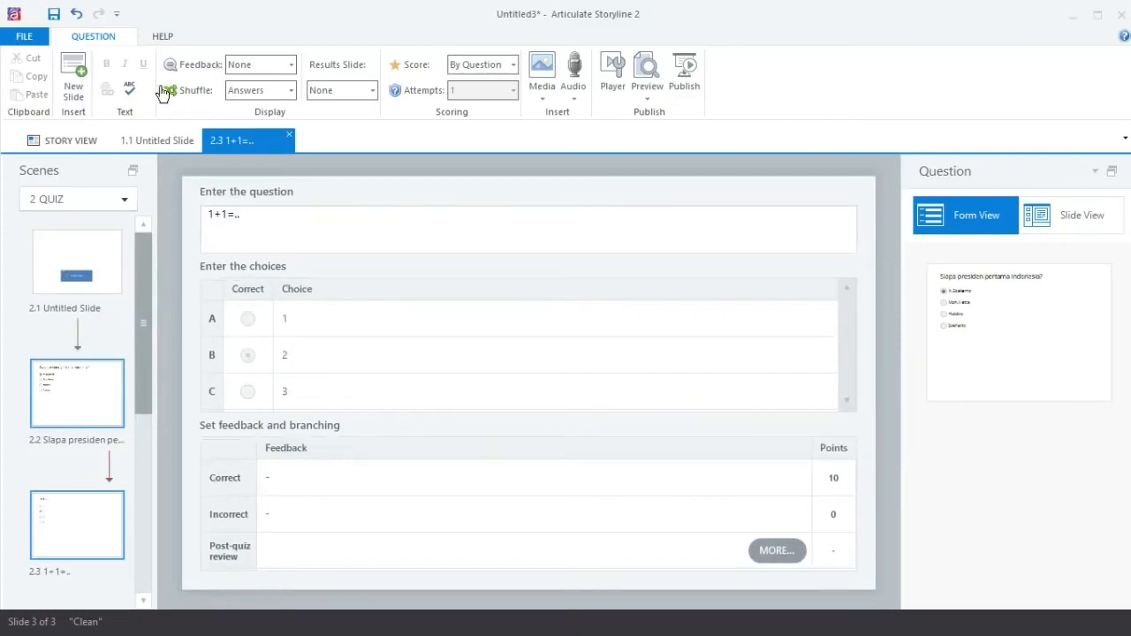
{"action": "left_click", "coordinate": [68, 522]}
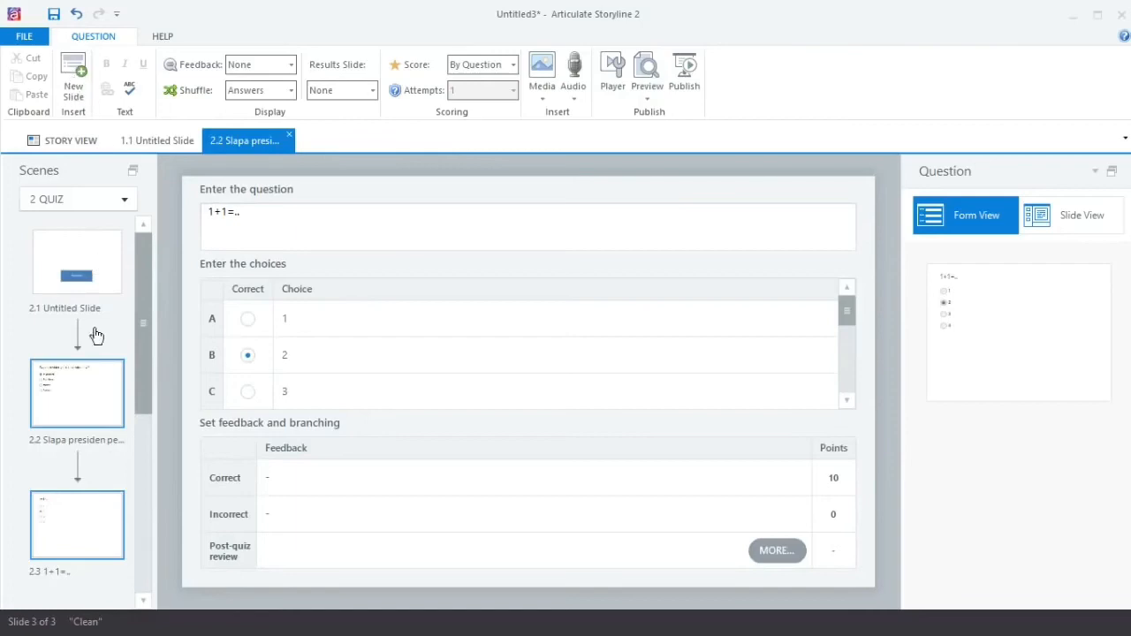
{"action": "left_click_drag", "start_coordinate": [145, 334], "coordinate": [146, 383]}
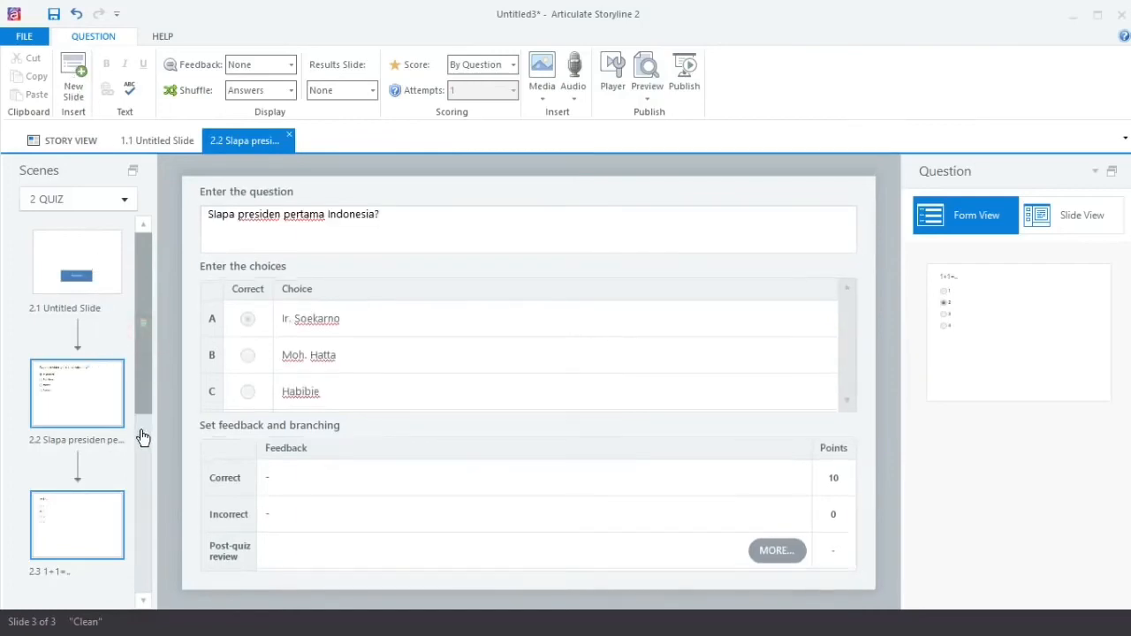
{"action": "left_click", "coordinate": [62, 525]}
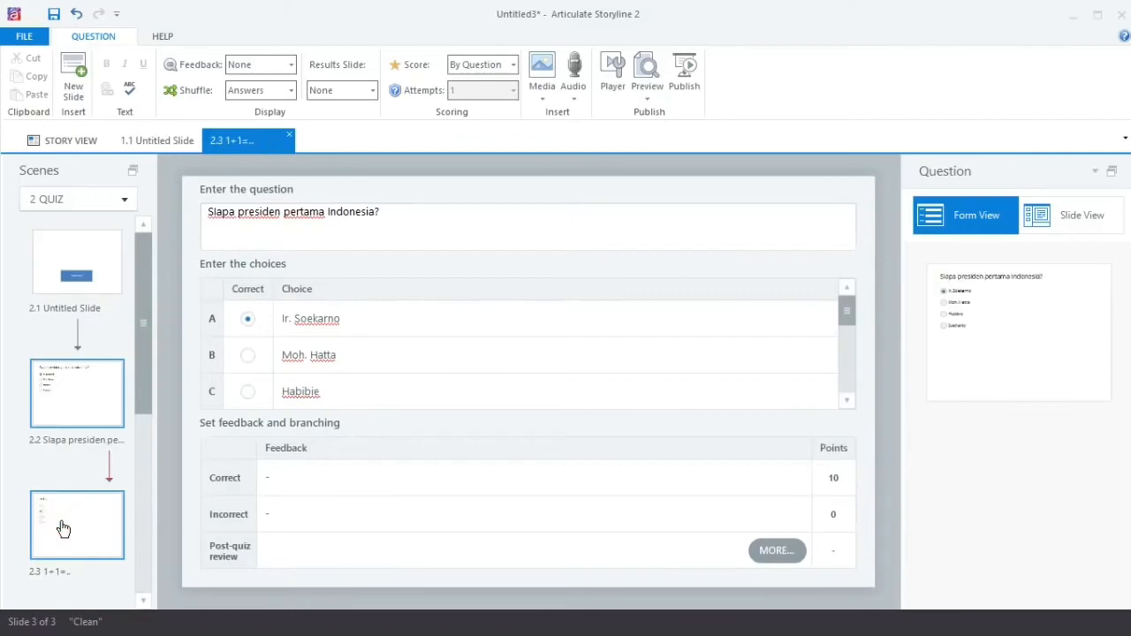
- Insert a Graded Result Slide after the "1+1=.." question on slide 2.3
{"action": "left_click", "coordinate": [74, 89]}
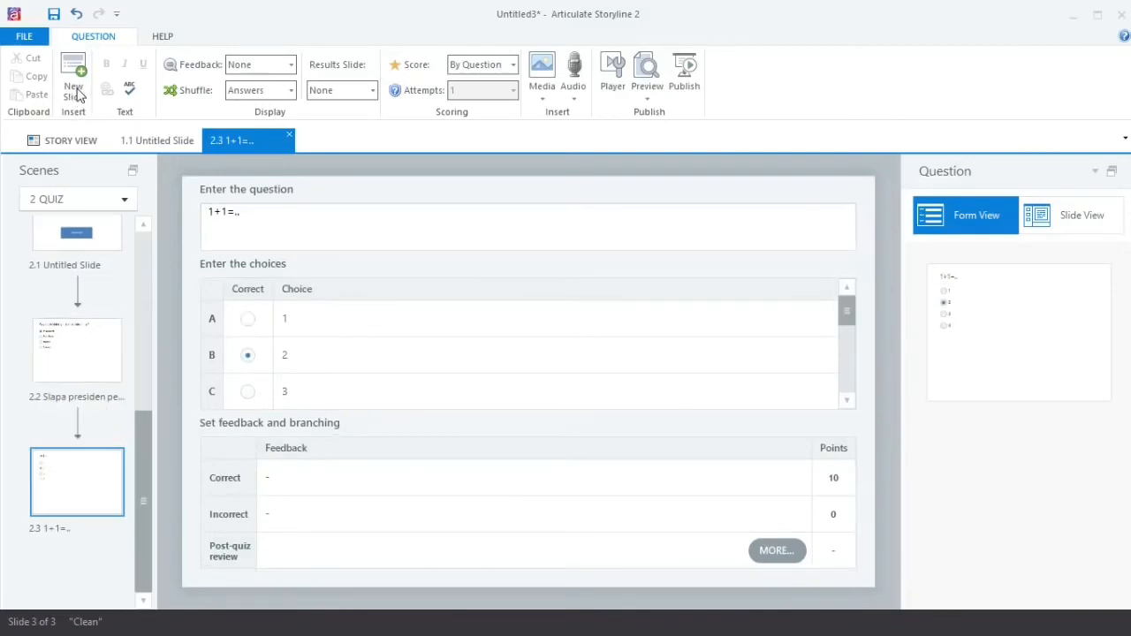
{"action": "left_click", "coordinate": [76, 95]}
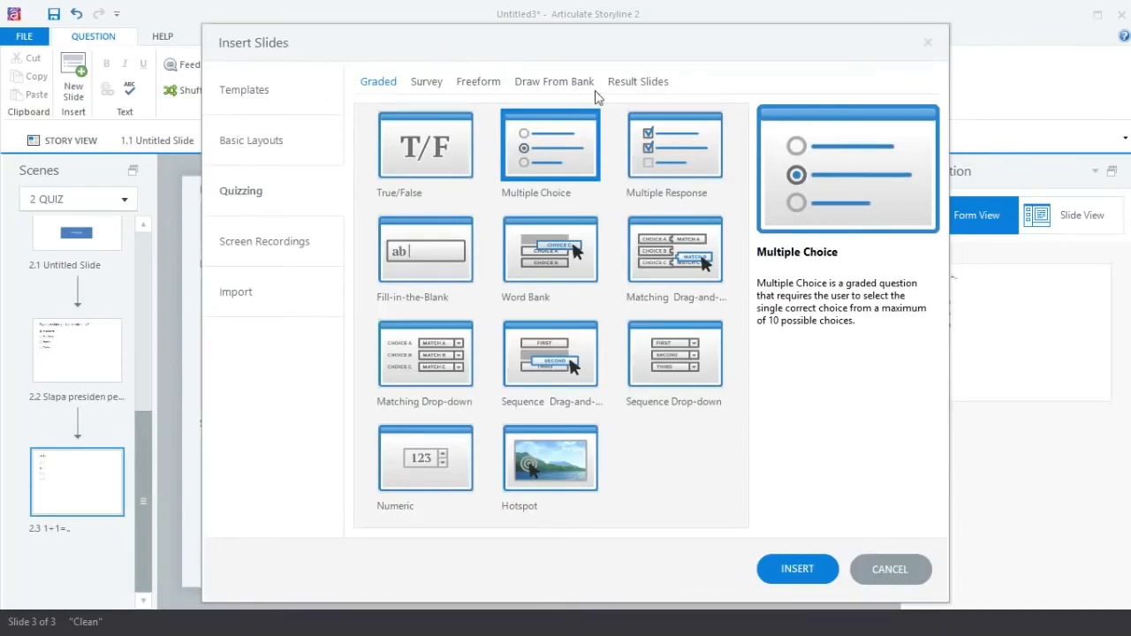
{"action": "left_click", "coordinate": [632, 85]}
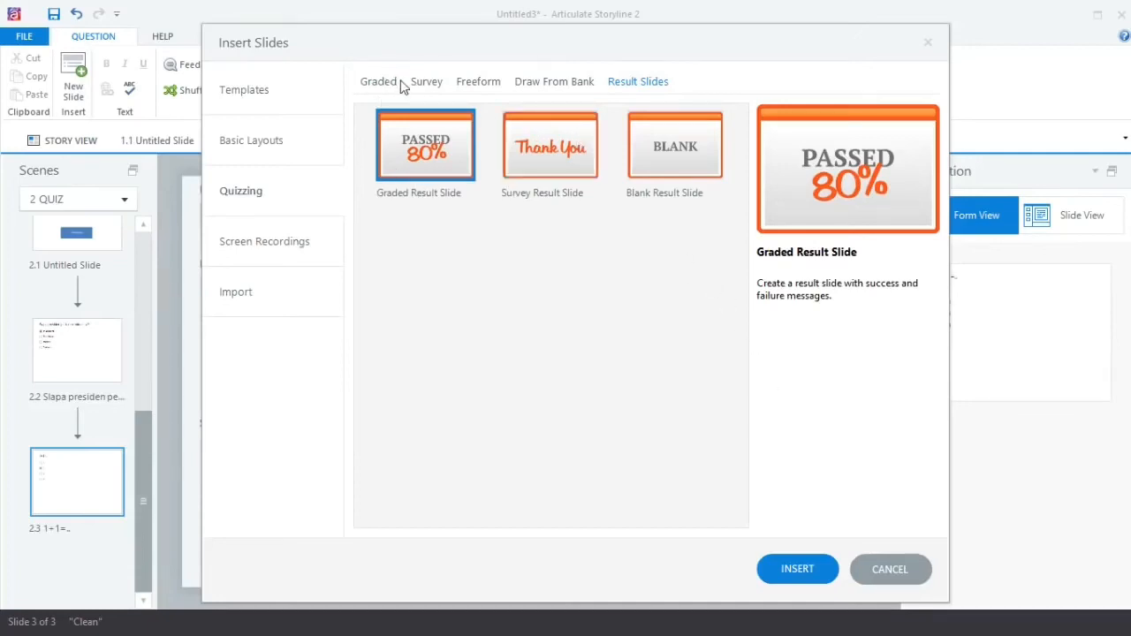
{"action": "left_click", "coordinate": [770, 570]}
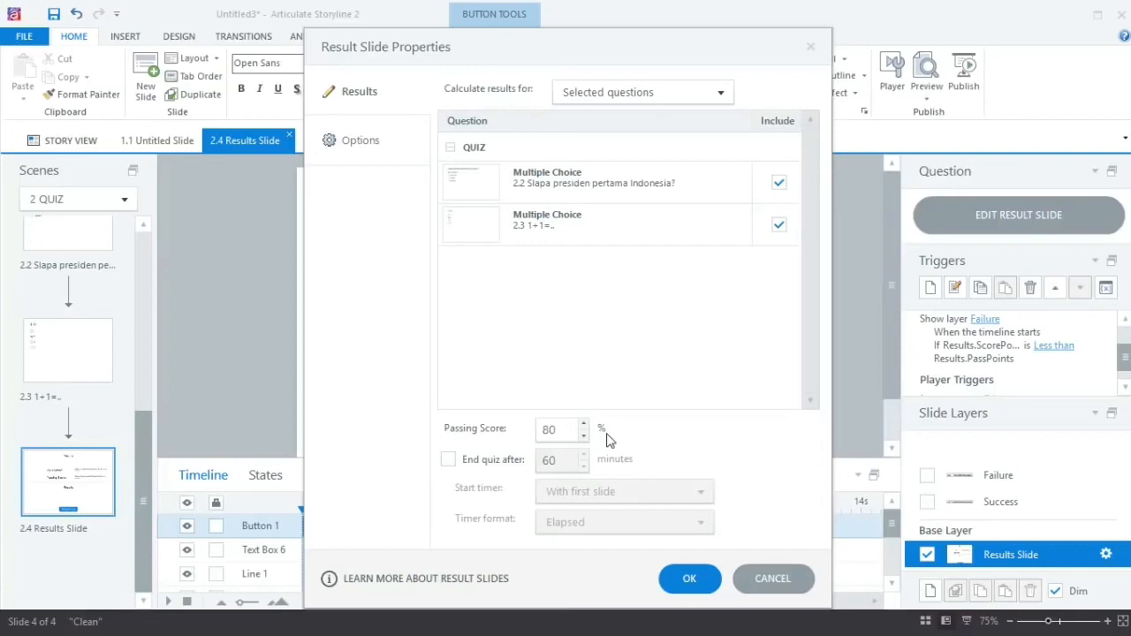
- Accept the result slide properties with both questions included, an 80% passing score and no quiz time limit
{"action": "left_click", "coordinate": [448, 460]}
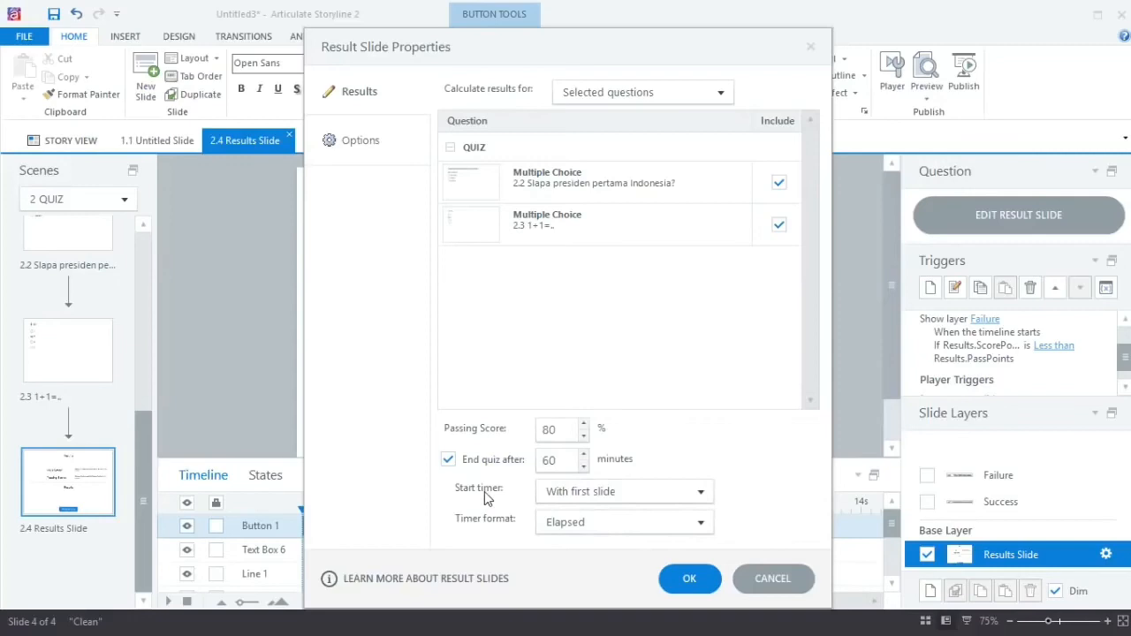
{"action": "left_click", "coordinate": [702, 499]}
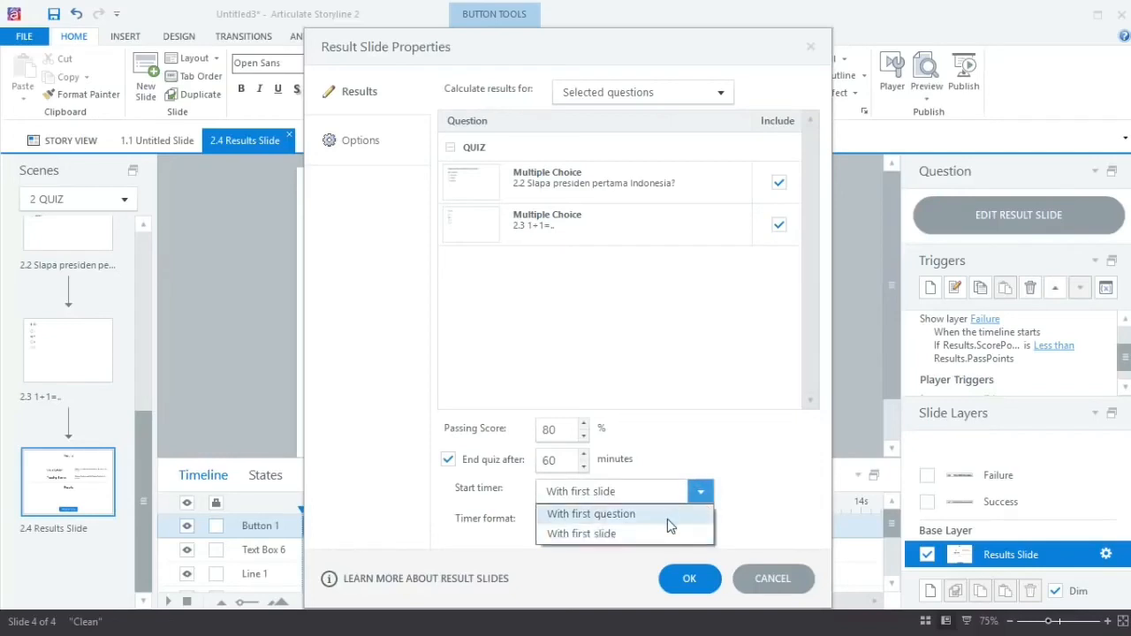
{"action": "left_click", "coordinate": [707, 492]}
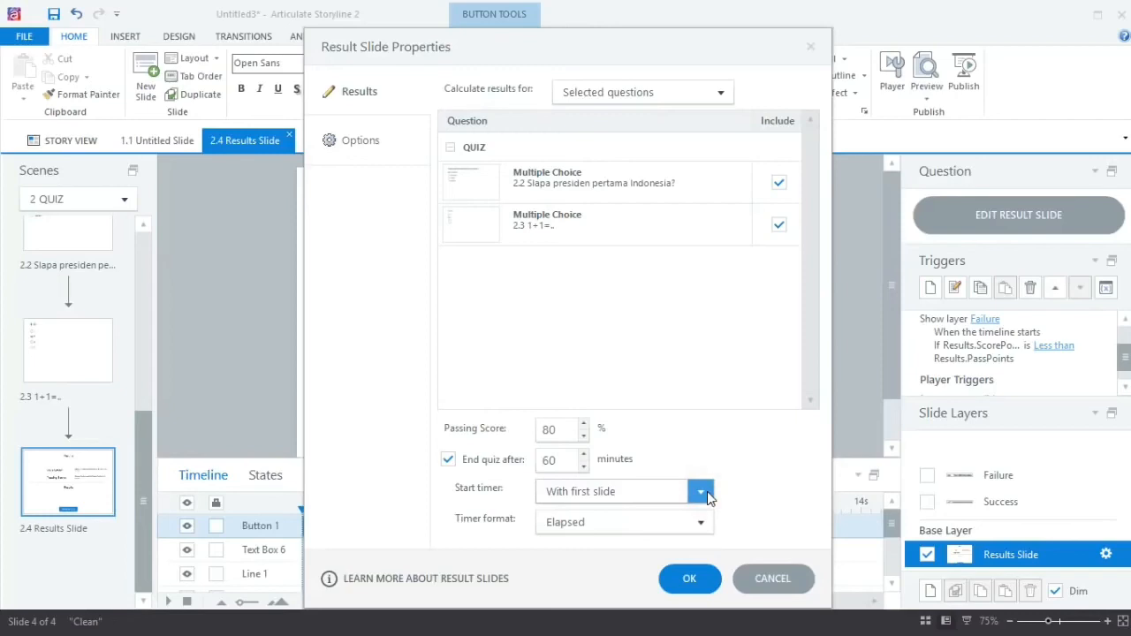
{"action": "left_click", "coordinate": [448, 461]}
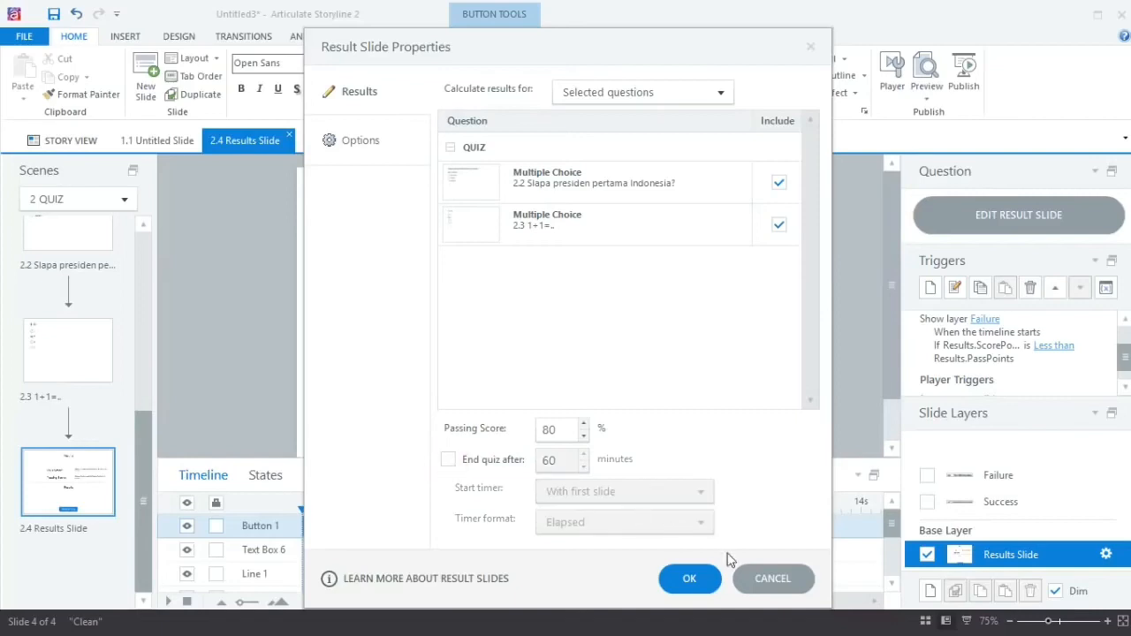
{"action": "left_click", "coordinate": [690, 581]}
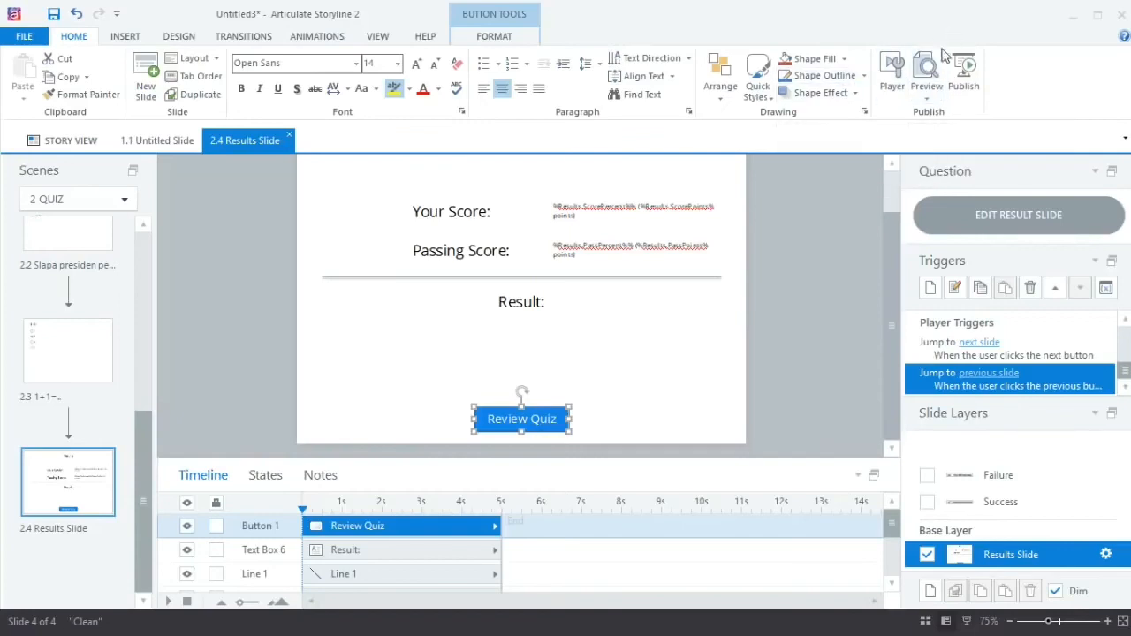
- Add a trigger to the QUIZ rectangle on slide 1.1 that jumps to scene 2 QUIZ when the user clicks it
{"action": "left_click", "coordinate": [173, 145]}
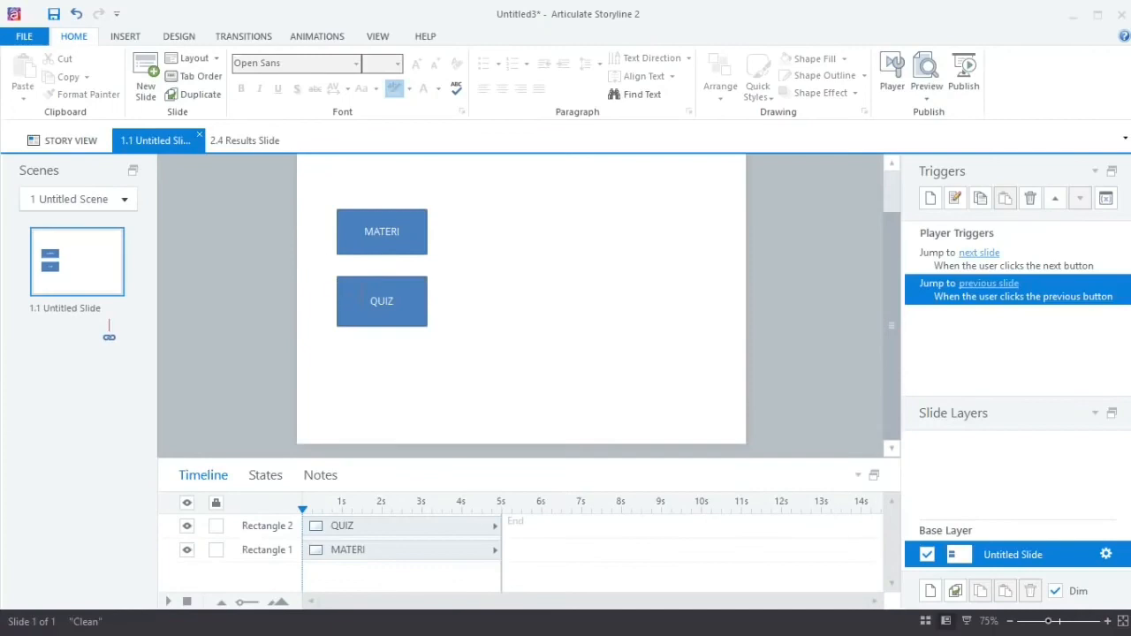
{"action": "left_click", "coordinate": [364, 281]}
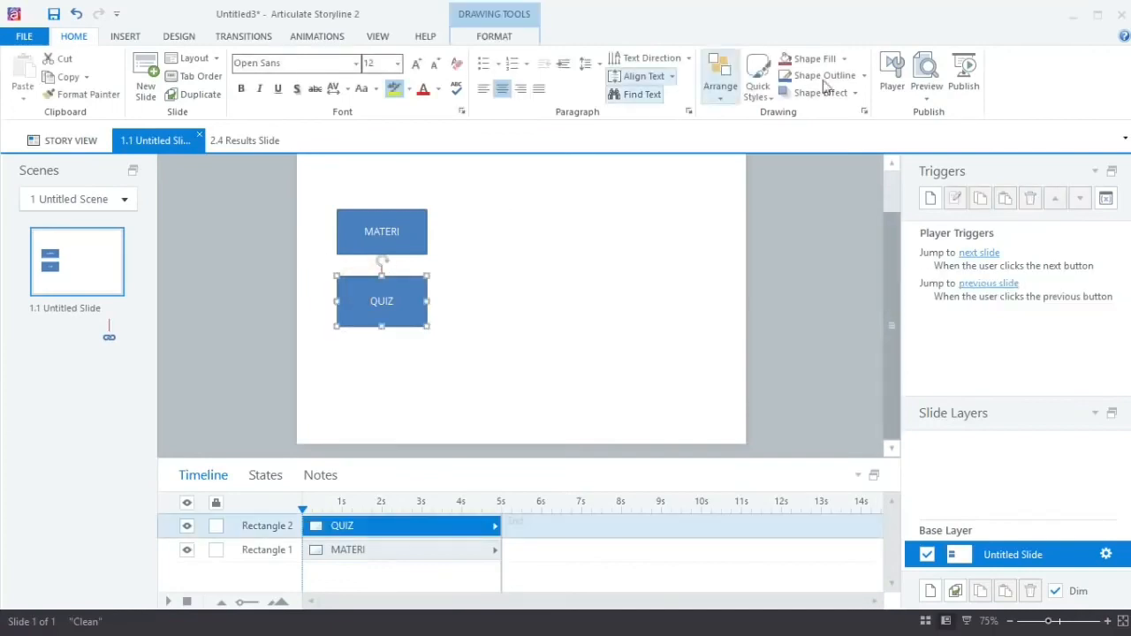
{"action": "left_click", "coordinate": [124, 36]}
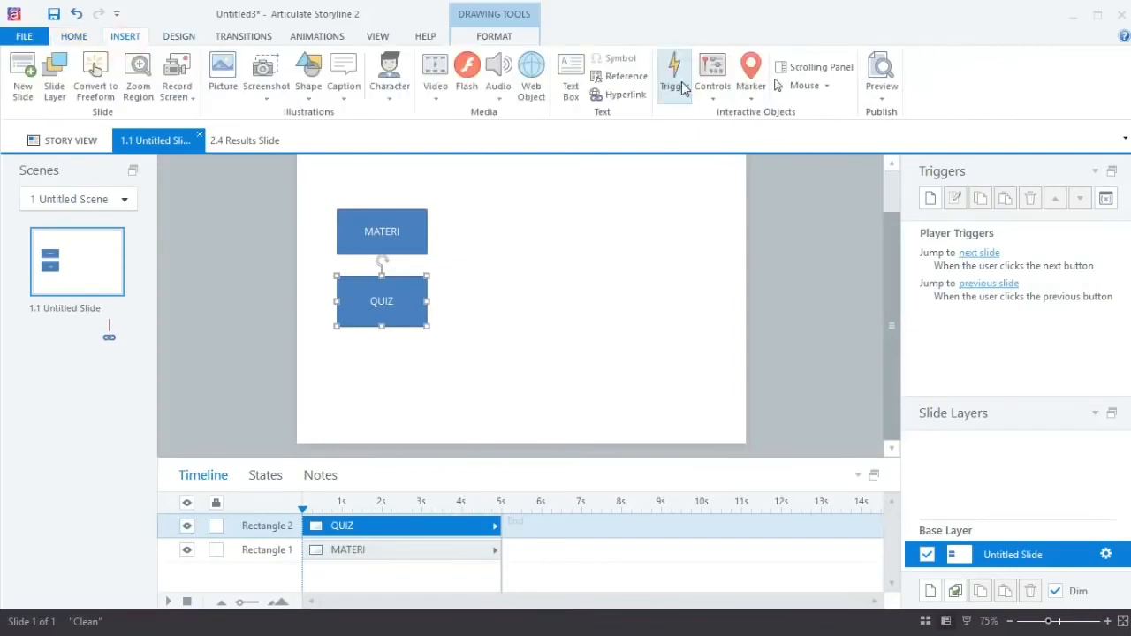
{"action": "left_click", "coordinate": [676, 79]}
{"action": "left_click", "coordinate": [734, 249]}
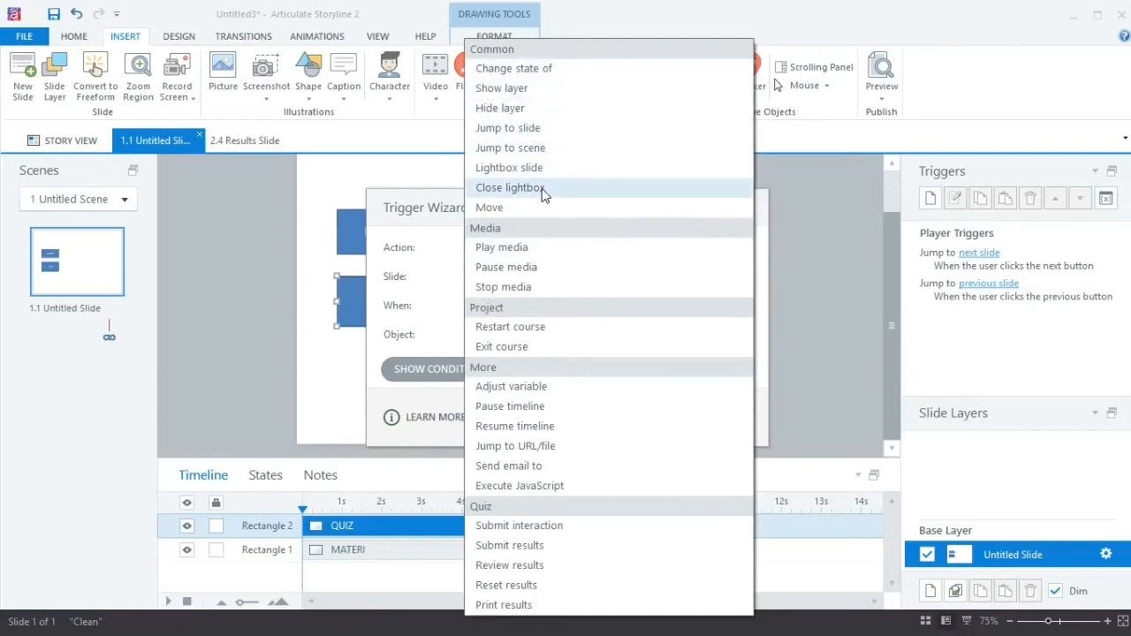
{"action": "left_click", "coordinate": [542, 153]}
{"action": "left_click", "coordinate": [740, 277]}
{"action": "left_click", "coordinate": [587, 378]}
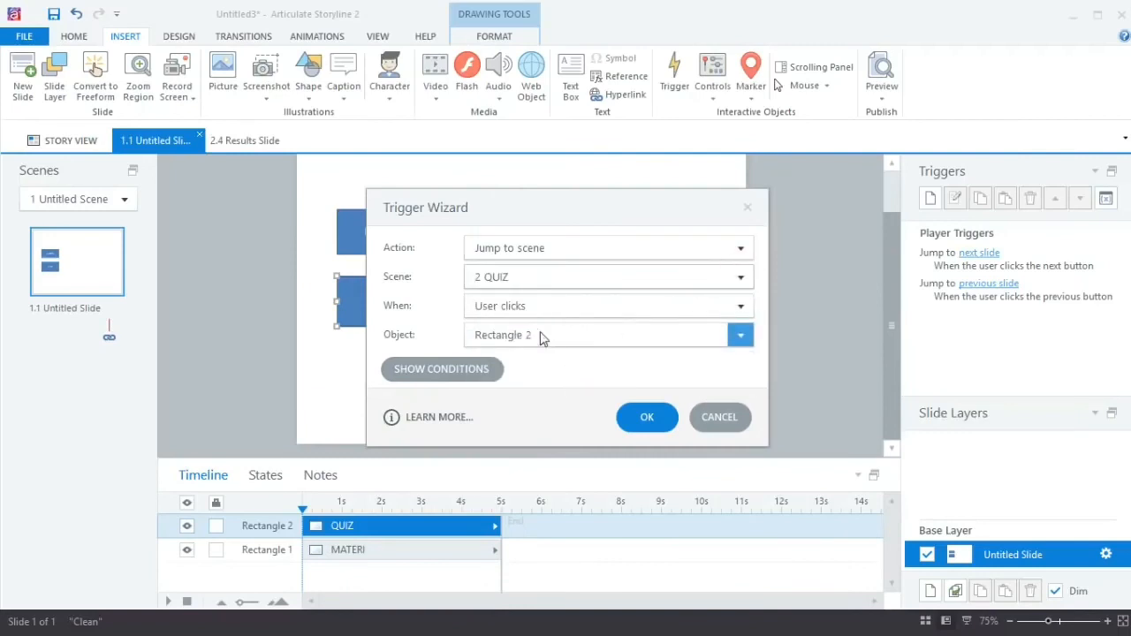
{"action": "left_click", "coordinate": [657, 418]}
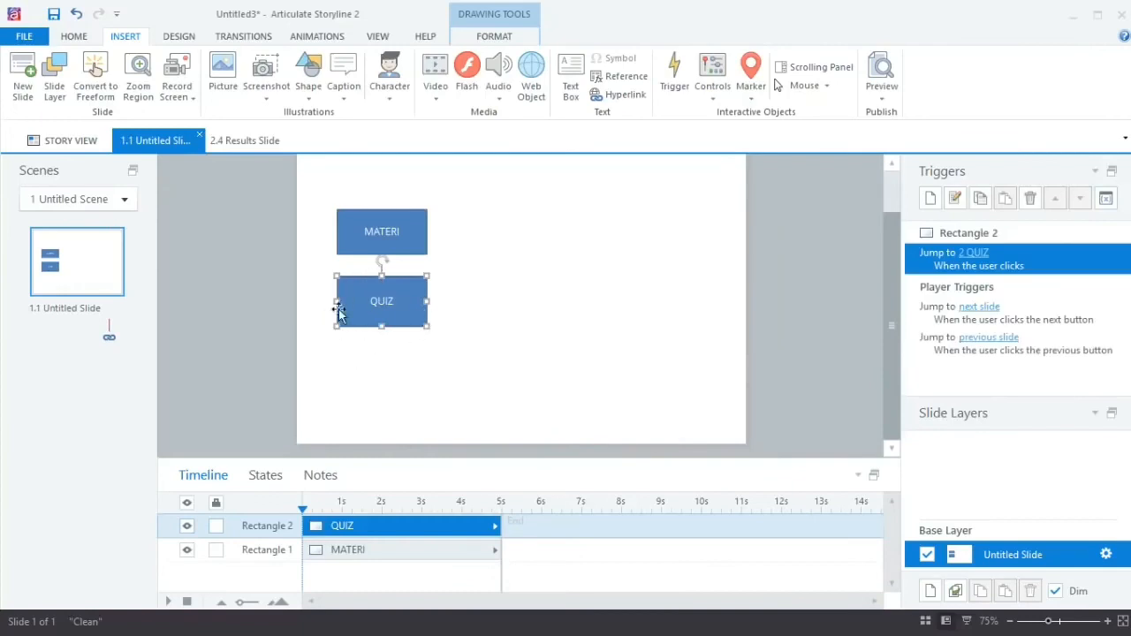
- Add a trigger to the START QUIZ rectangle on slide 2.1 that jumps to the next slide when the user clicks it
{"action": "left_click", "coordinate": [241, 138]}
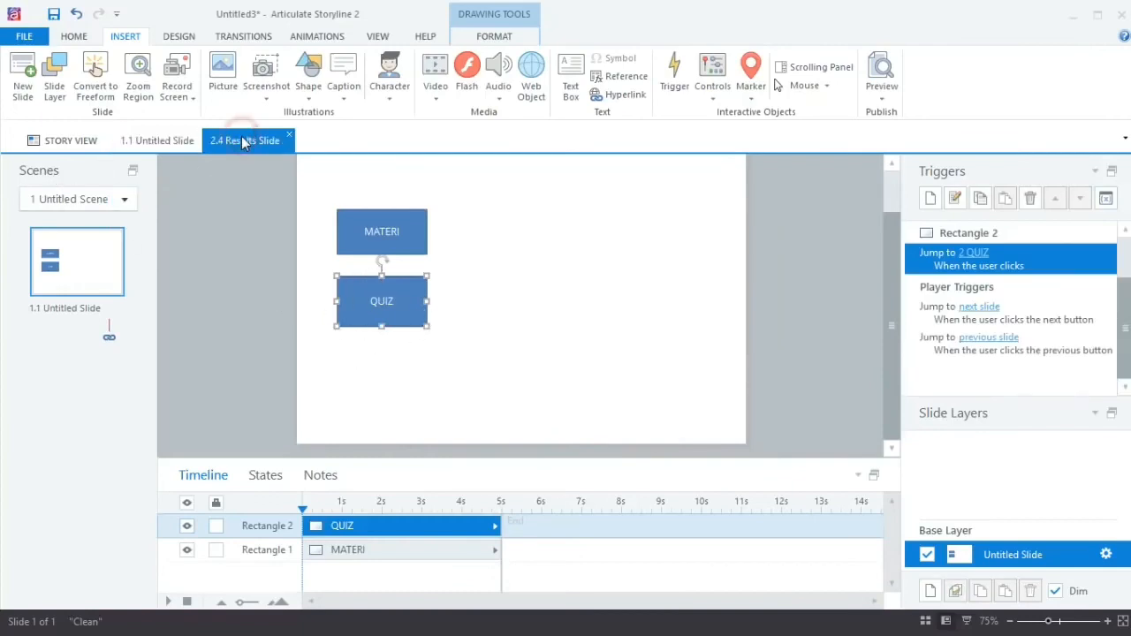
{"action": "scroll", "coordinate": [88, 297], "scroll_direction": "up", "scroll_amount": 5}
{"action": "left_click", "coordinate": [77, 270]}
{"action": "left_click", "coordinate": [514, 323]}
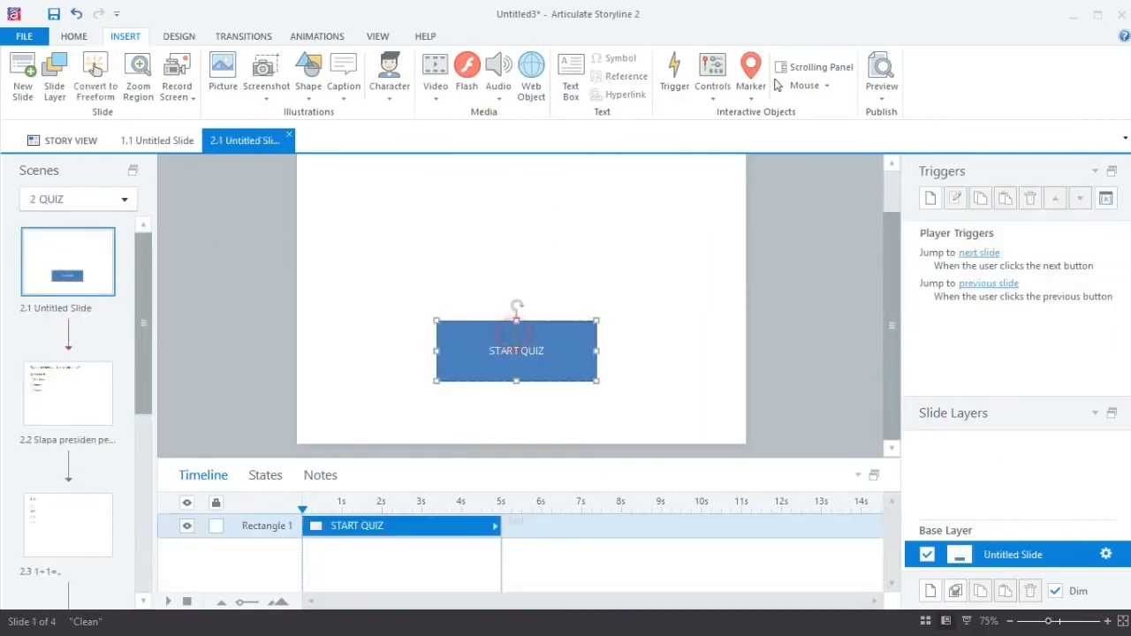
{"action": "left_click", "coordinate": [467, 322]}
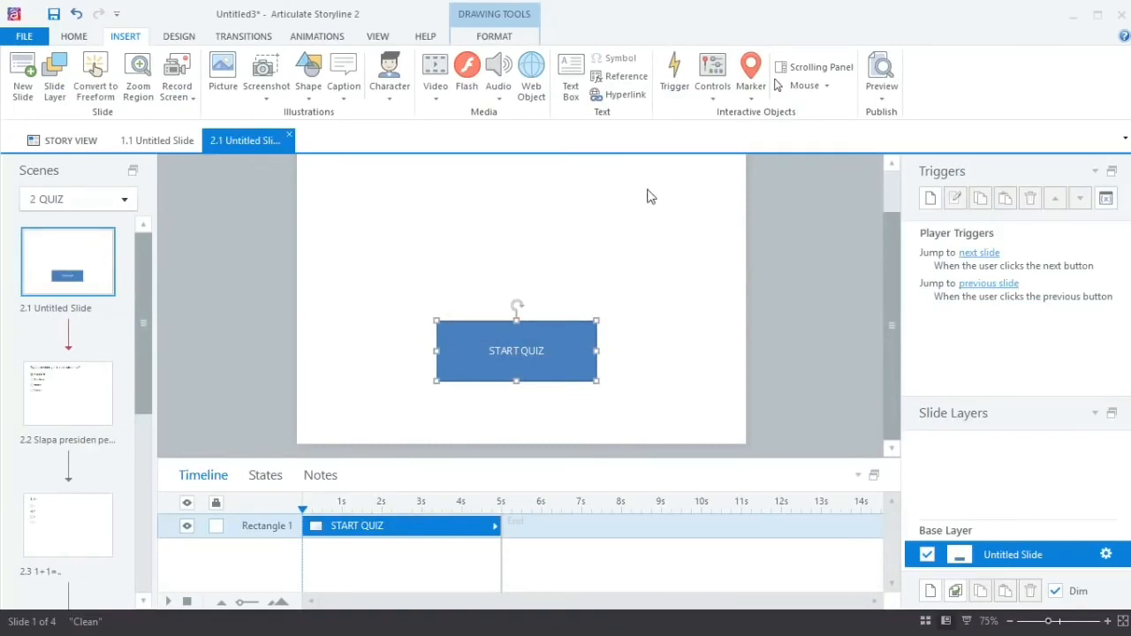
{"action": "left_click", "coordinate": [677, 67]}
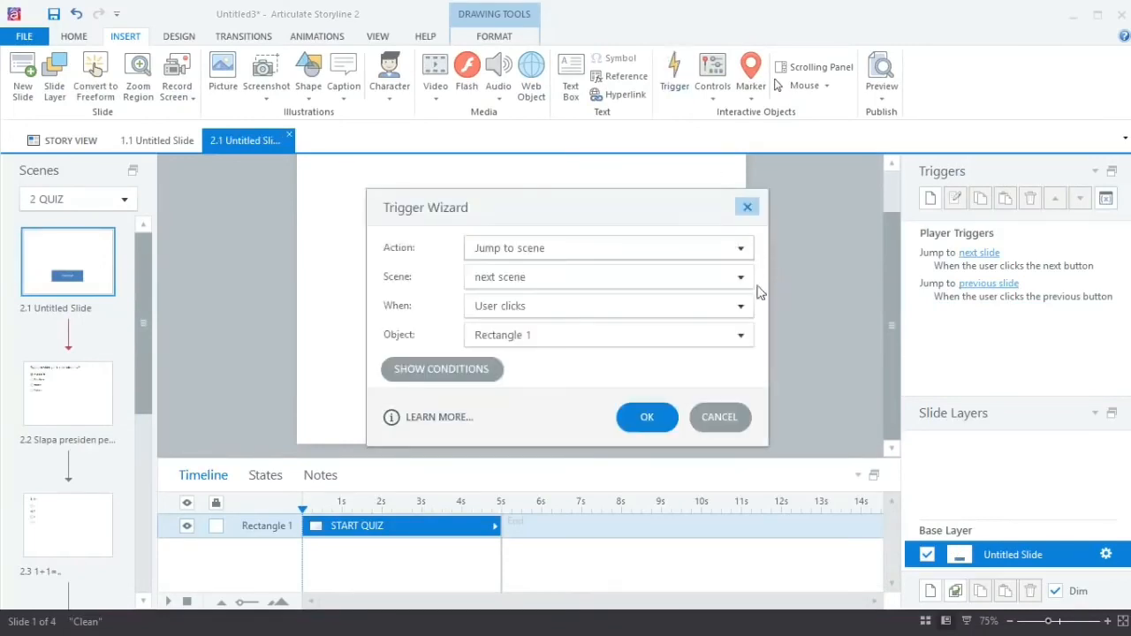
{"action": "left_click", "coordinate": [738, 251]}
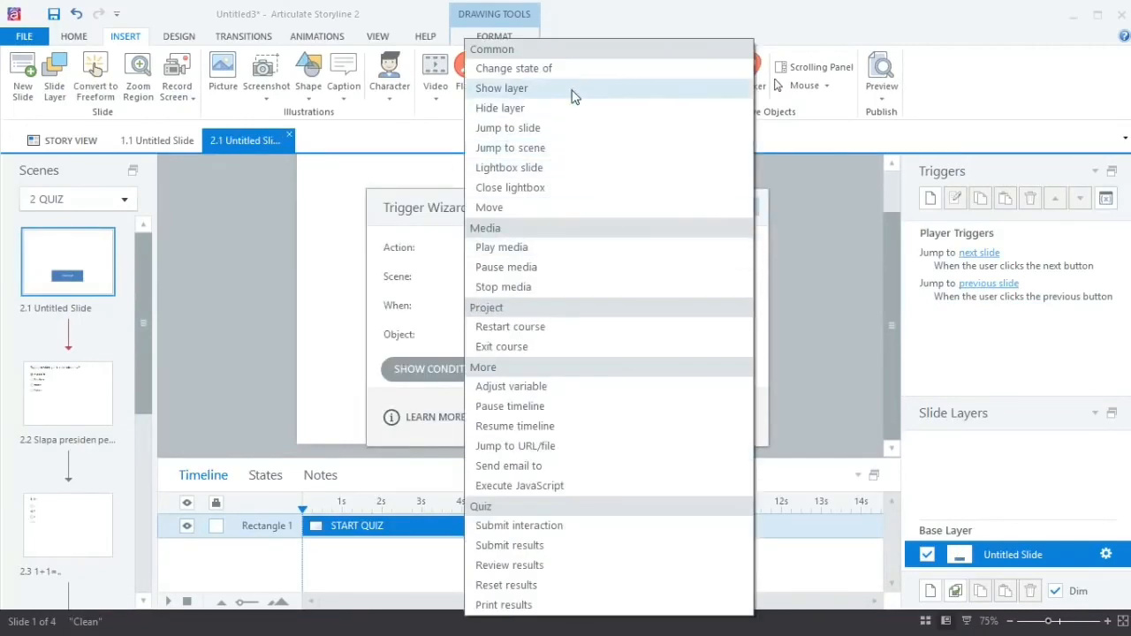
{"action": "left_click", "coordinate": [554, 128]}
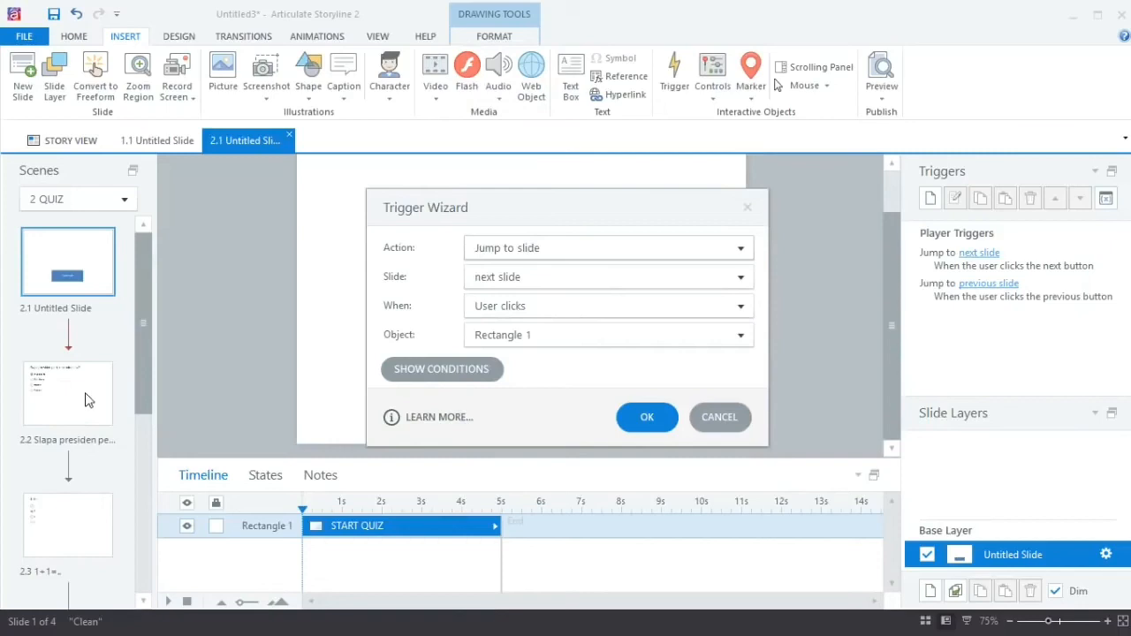
{"action": "left_click", "coordinate": [740, 279]}
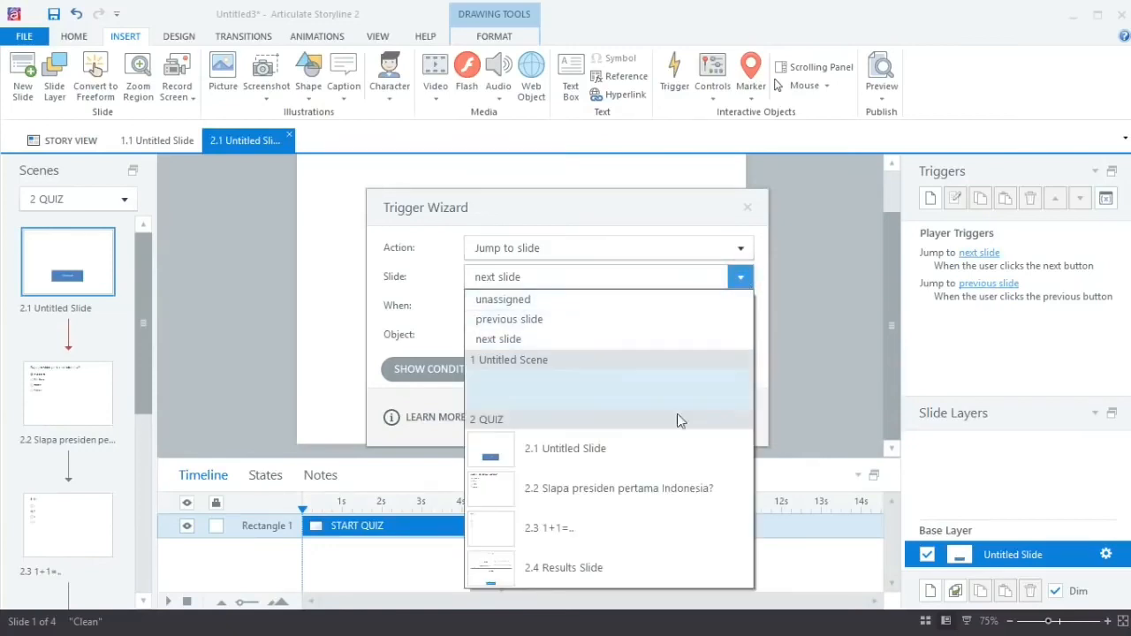
{"action": "left_click", "coordinate": [742, 279]}
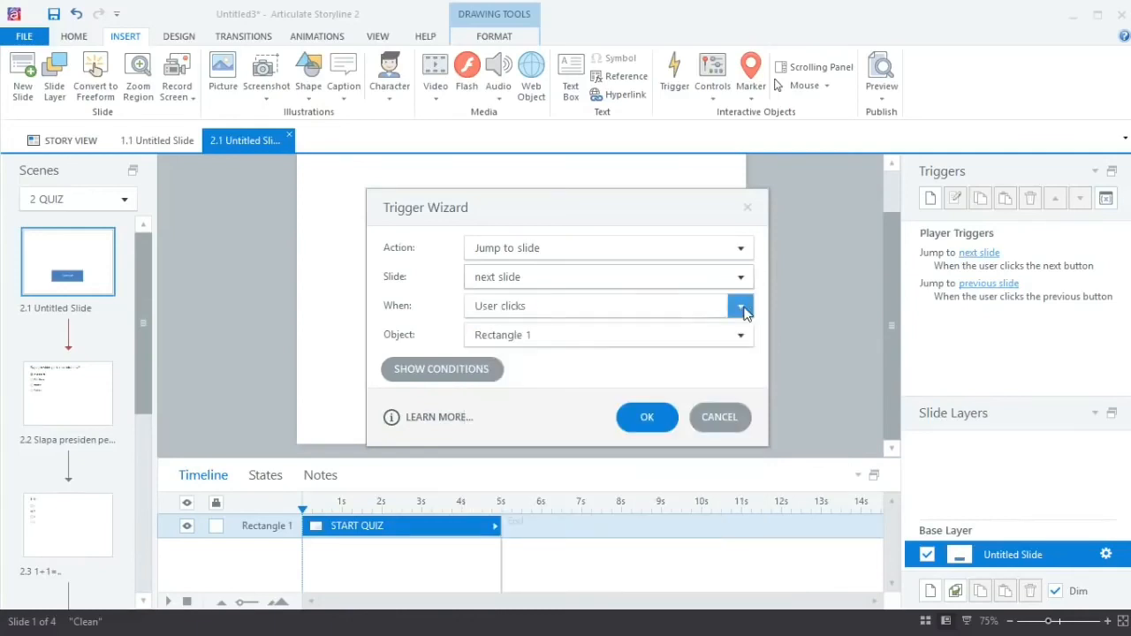
{"action": "left_click", "coordinate": [647, 417]}
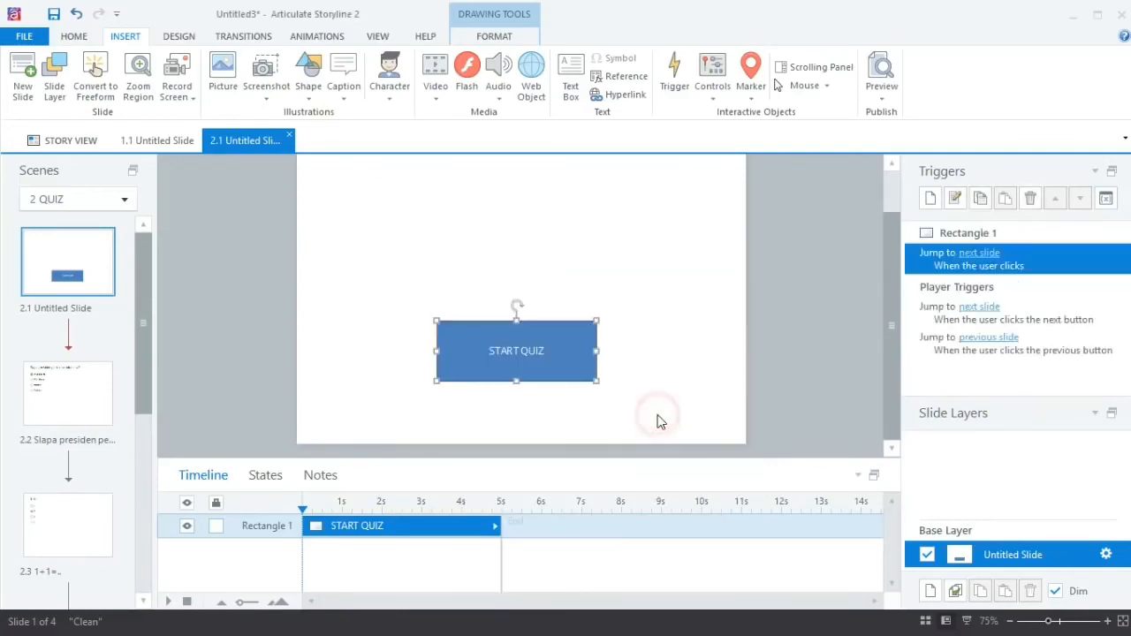
- Preview the project, enter the quiz via QUIZ and START QUIZ, and submit the answers Ir. Soekarno and 2
{"action": "left_click", "coordinate": [879, 75]}
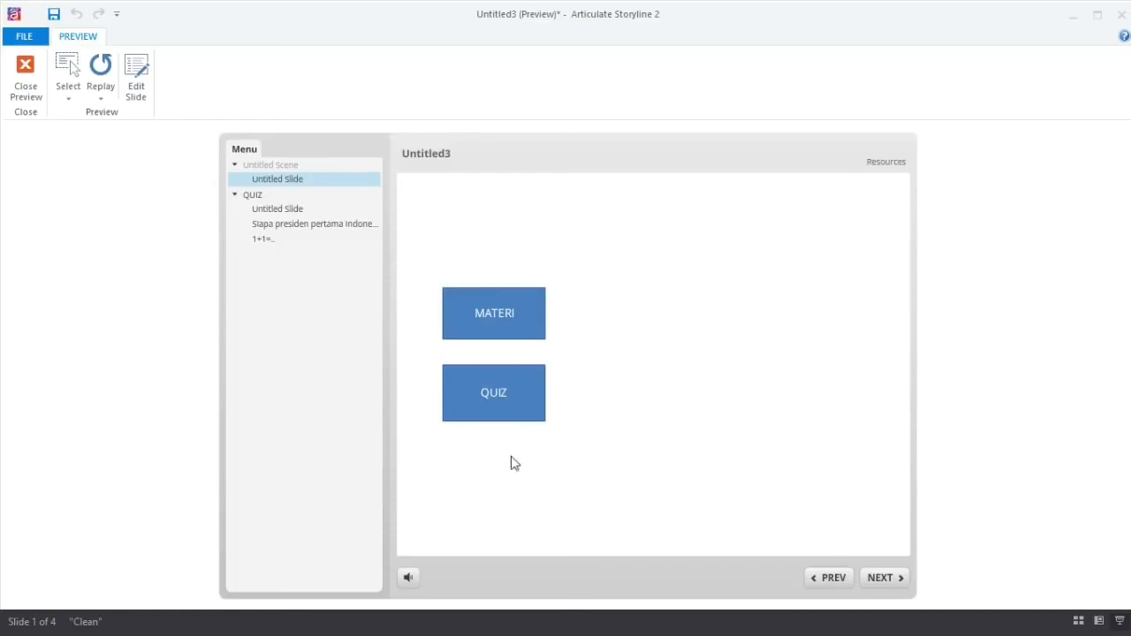
{"action": "left_click", "coordinate": [519, 398]}
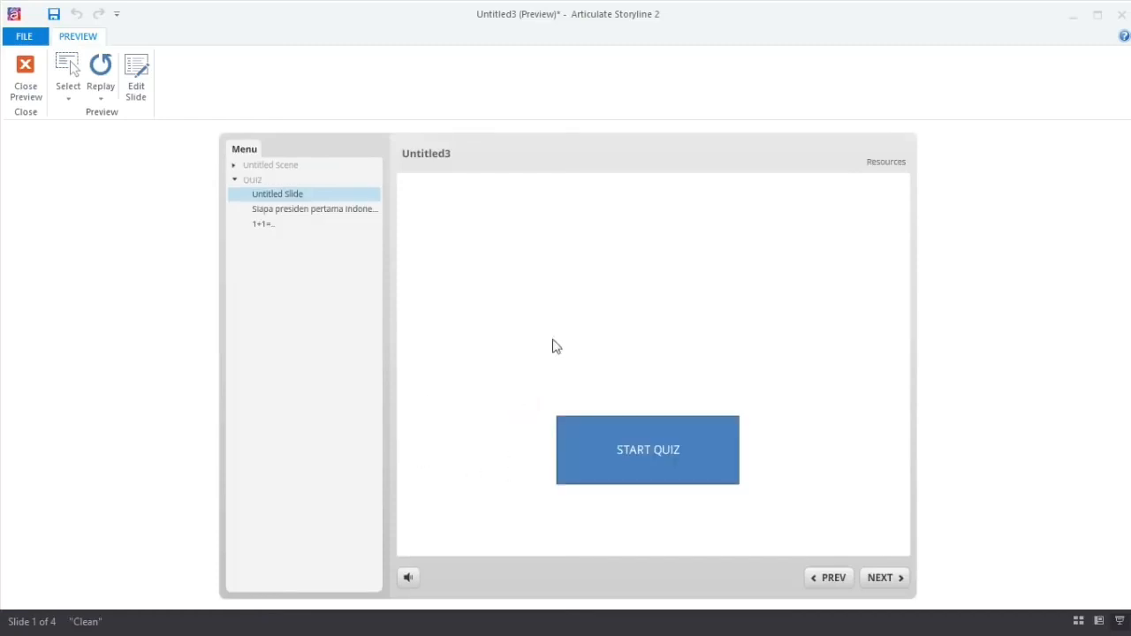
{"action": "left_click", "coordinate": [664, 452]}
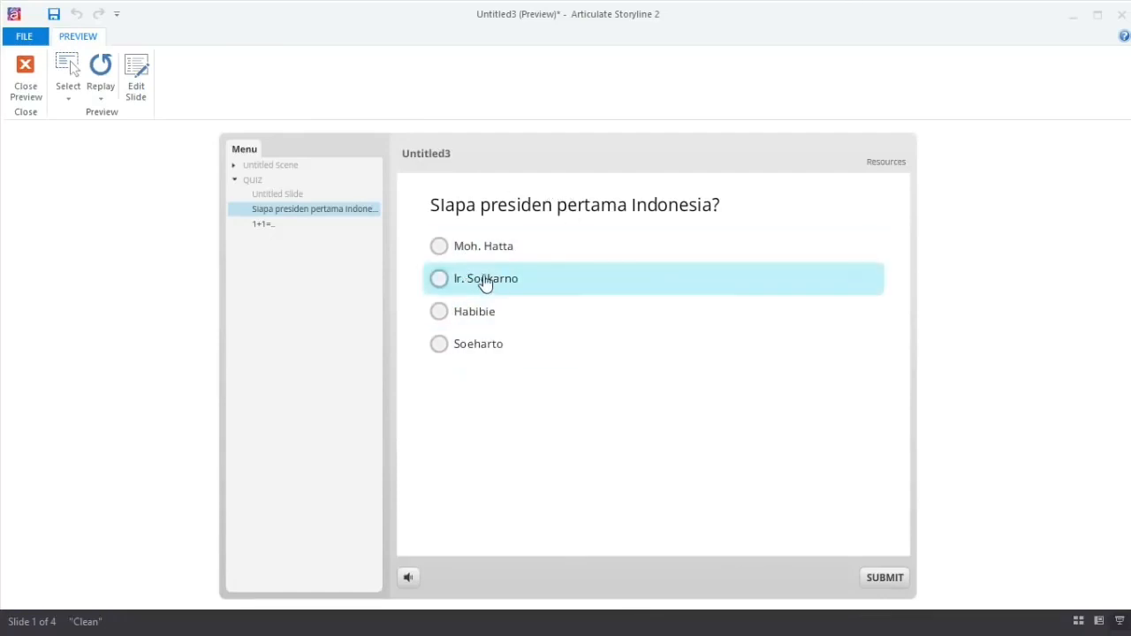
{"action": "left_click", "coordinate": [440, 279]}
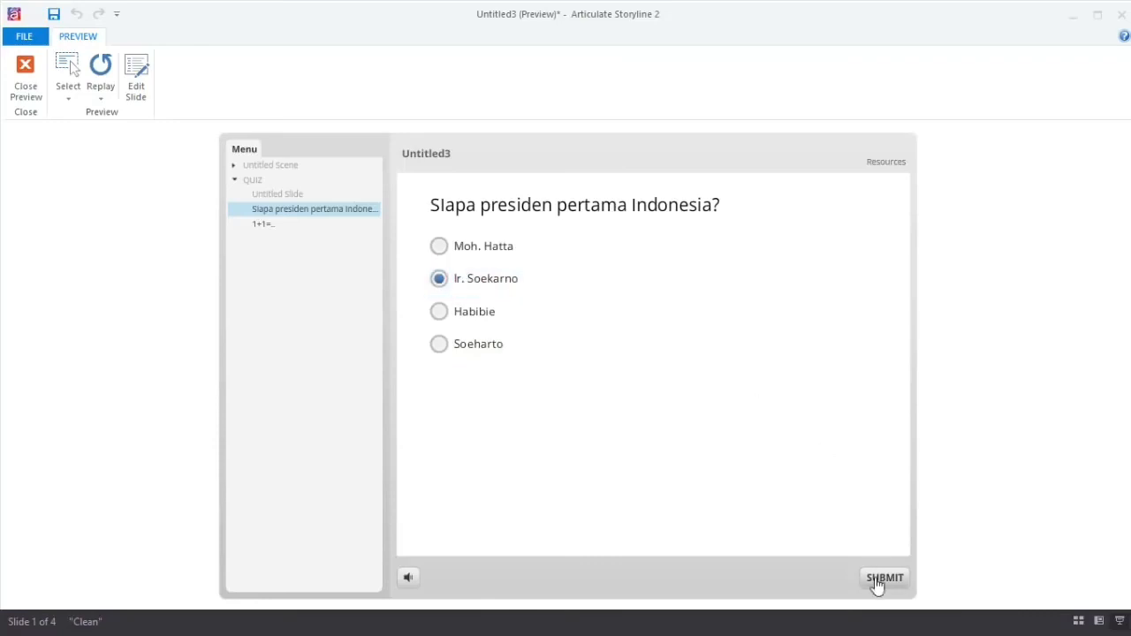
{"action": "left_click", "coordinate": [877, 583]}
{"action": "left_click", "coordinate": [437, 280]}
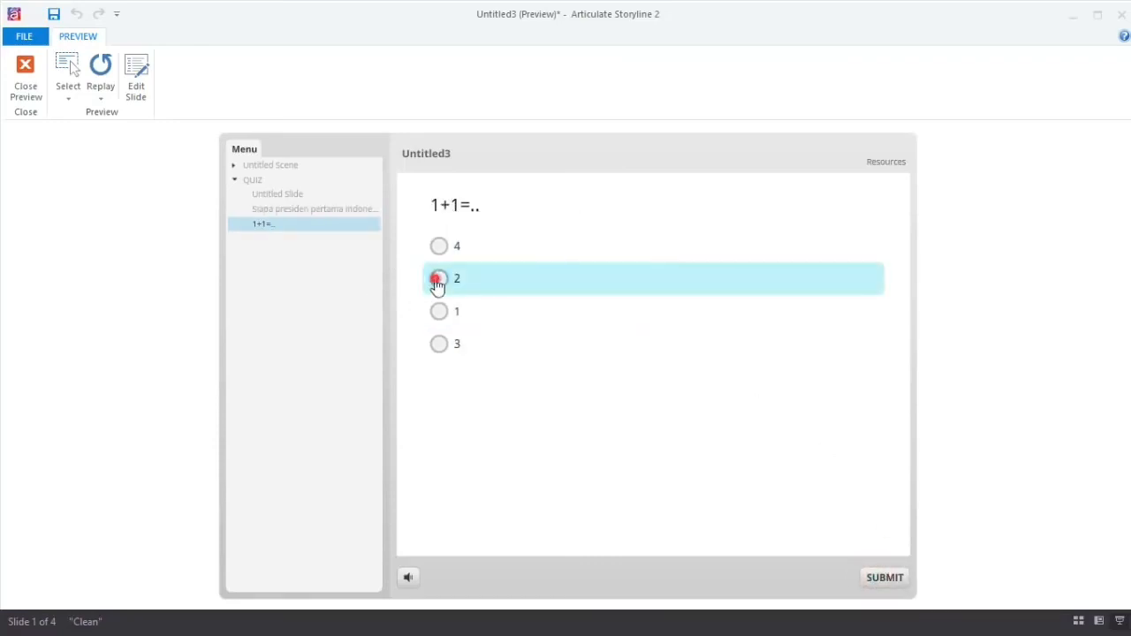
{"action": "left_click", "coordinate": [885, 578]}
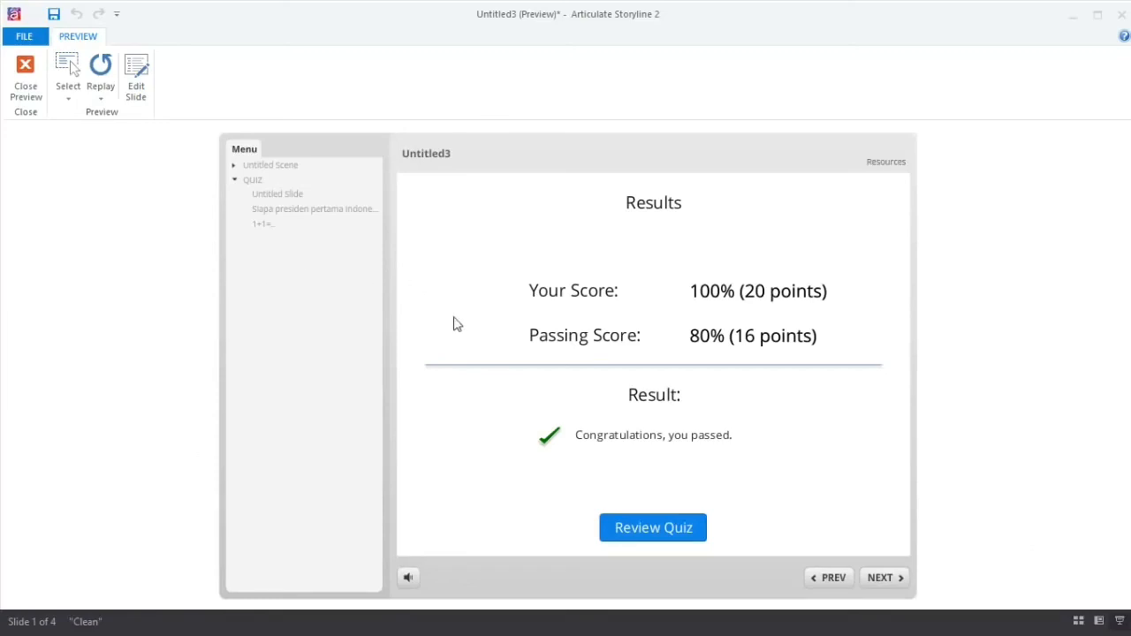
- Review both answered questions from the results slide and close the preview
{"action": "left_click", "coordinate": [618, 535]}
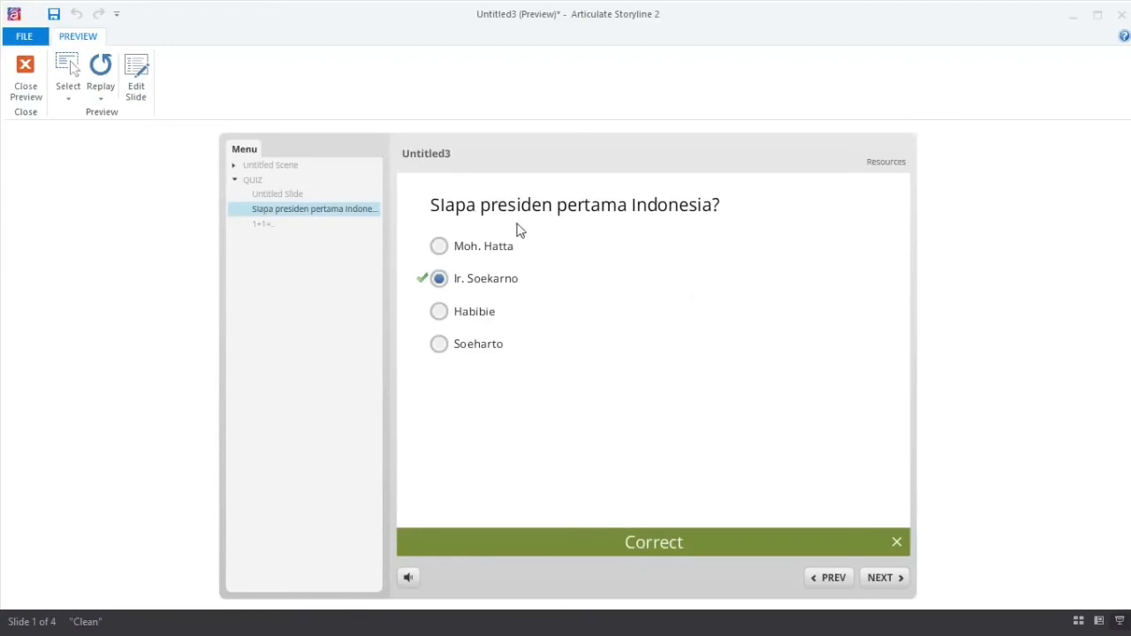
{"action": "left_click", "coordinate": [883, 580]}
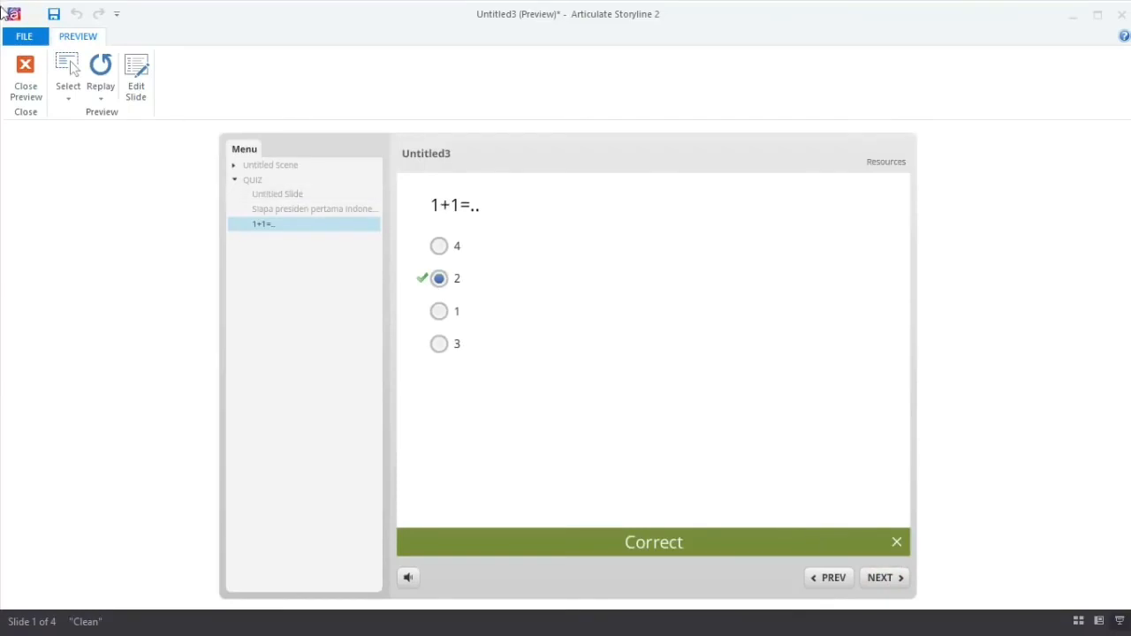
{"action": "left_click", "coordinate": [25, 84]}
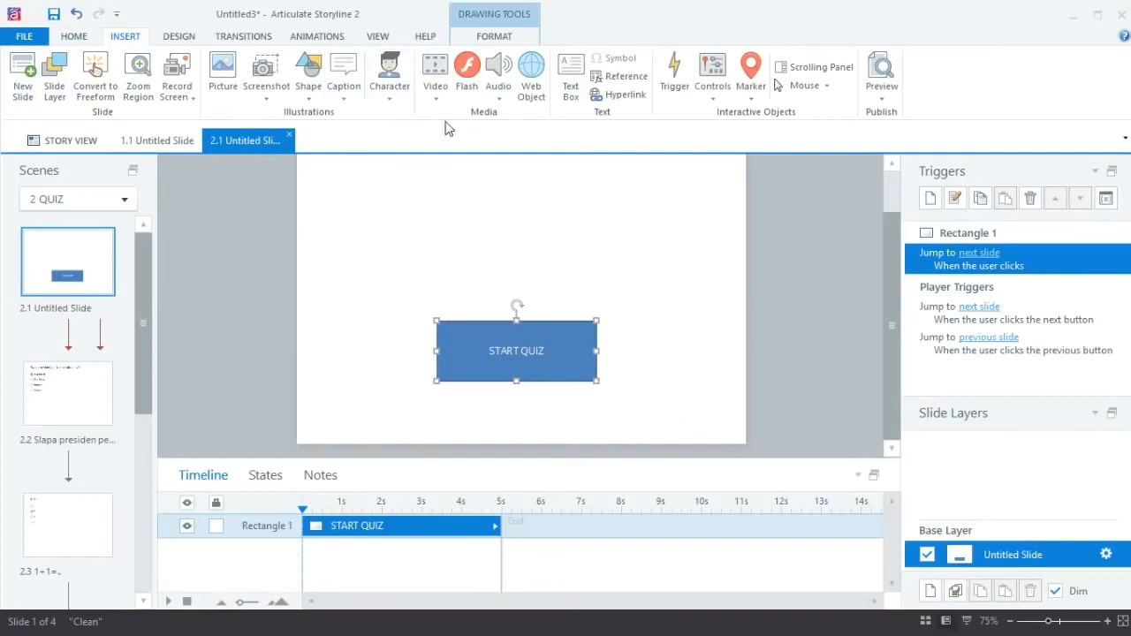
- Preview the quiz again from the QUIZ rectangle, submit Ir. Soekarno and the wrong answer 3, and close the preview after the results
{"action": "left_click", "coordinate": [879, 67]}
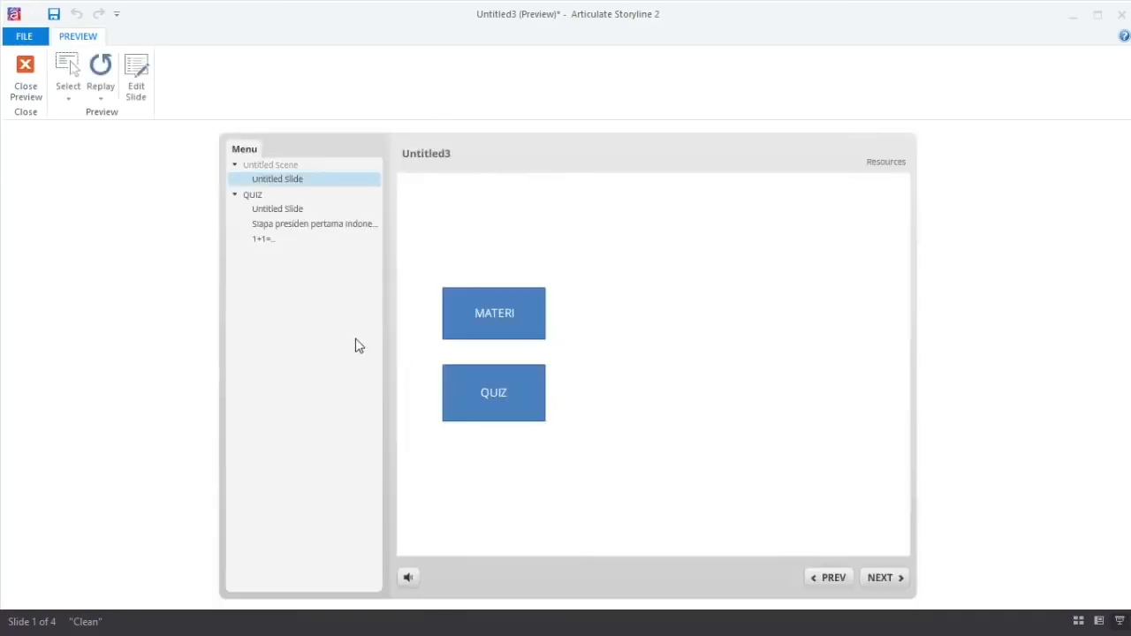
{"action": "left_click", "coordinate": [483, 393]}
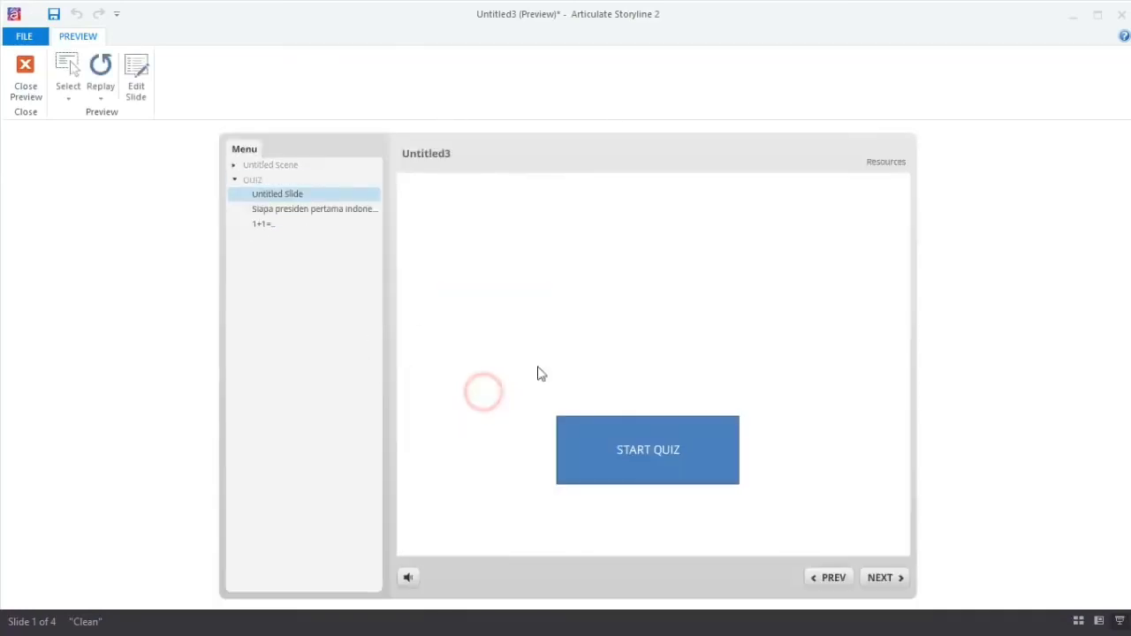
{"action": "left_click", "coordinate": [627, 453]}
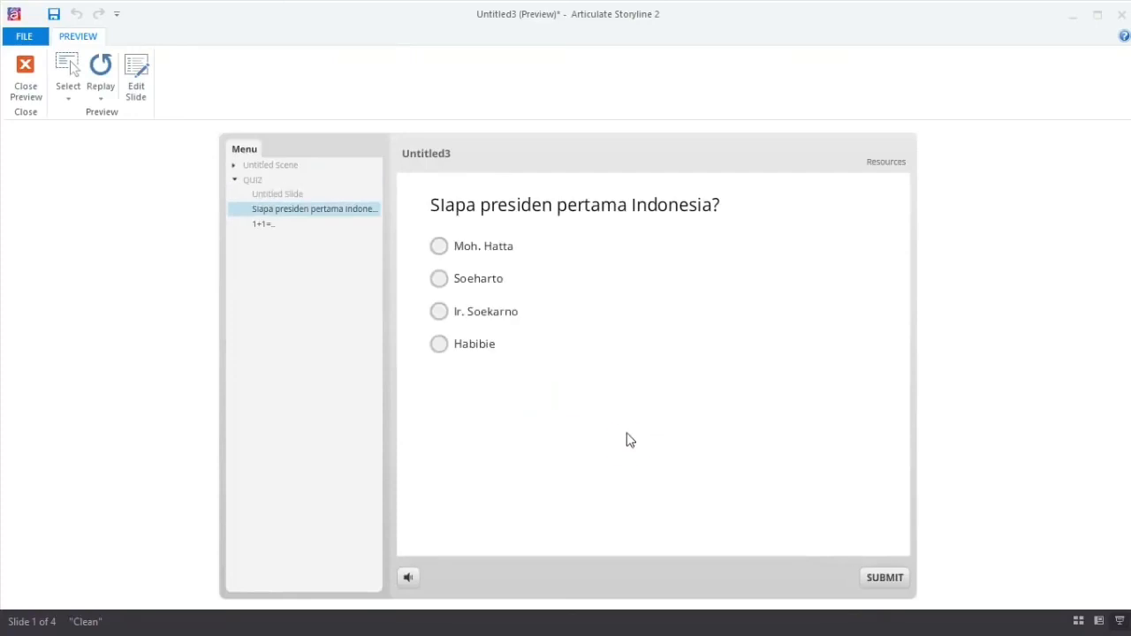
{"action": "left_click", "coordinate": [444, 314]}
{"action": "left_click", "coordinate": [889, 576]}
{"action": "left_click", "coordinate": [433, 248]}
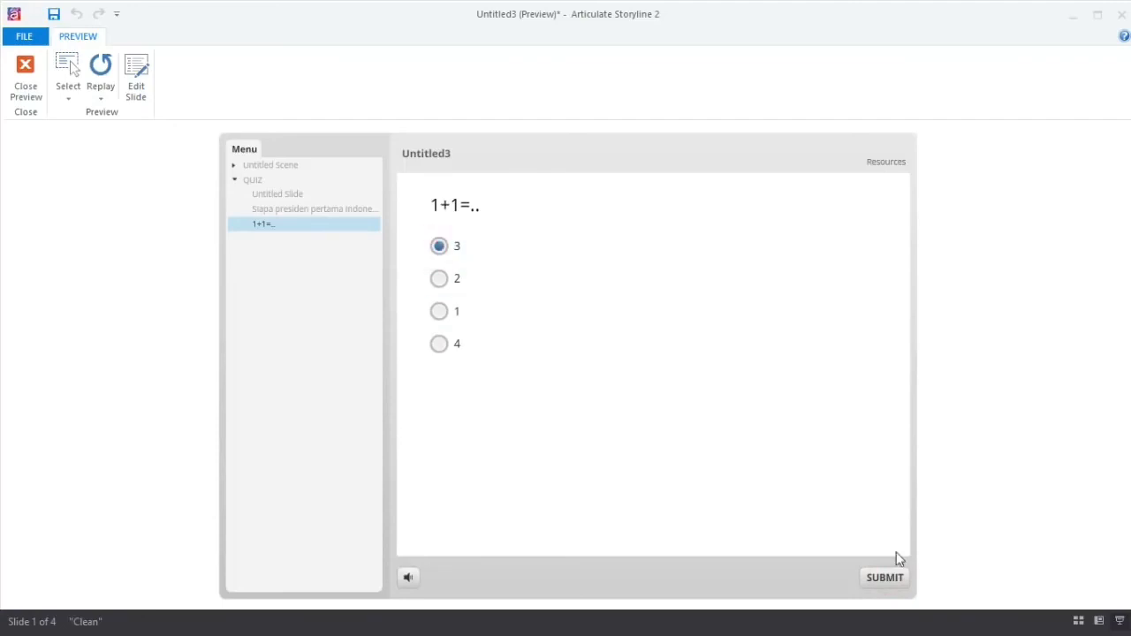
{"action": "left_click", "coordinate": [886, 579]}
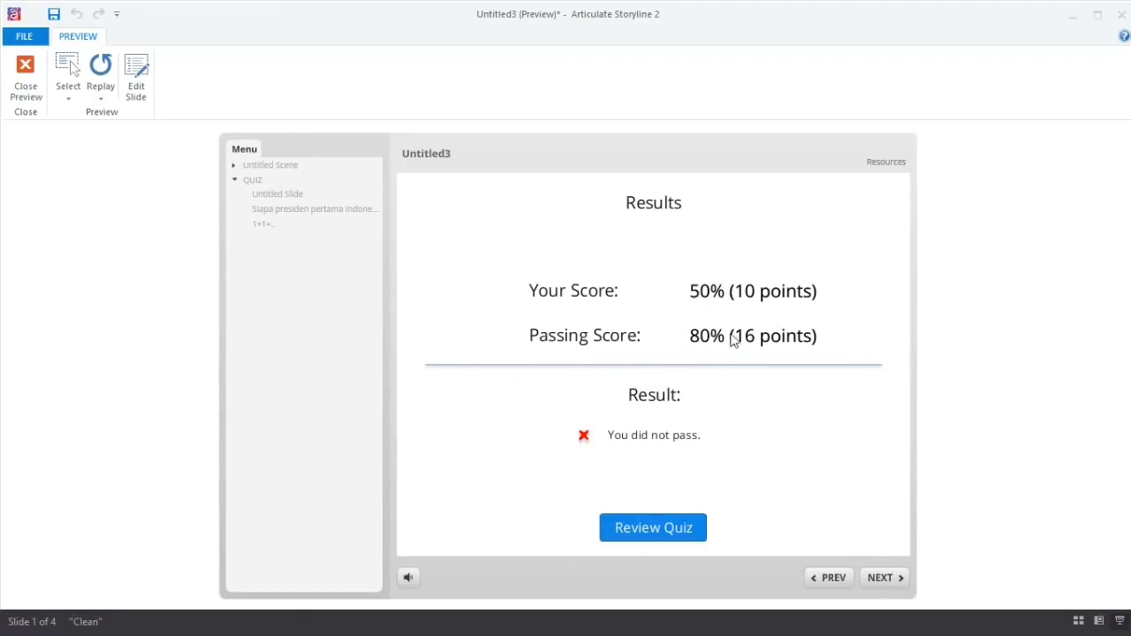
{"action": "left_click", "coordinate": [34, 83]}
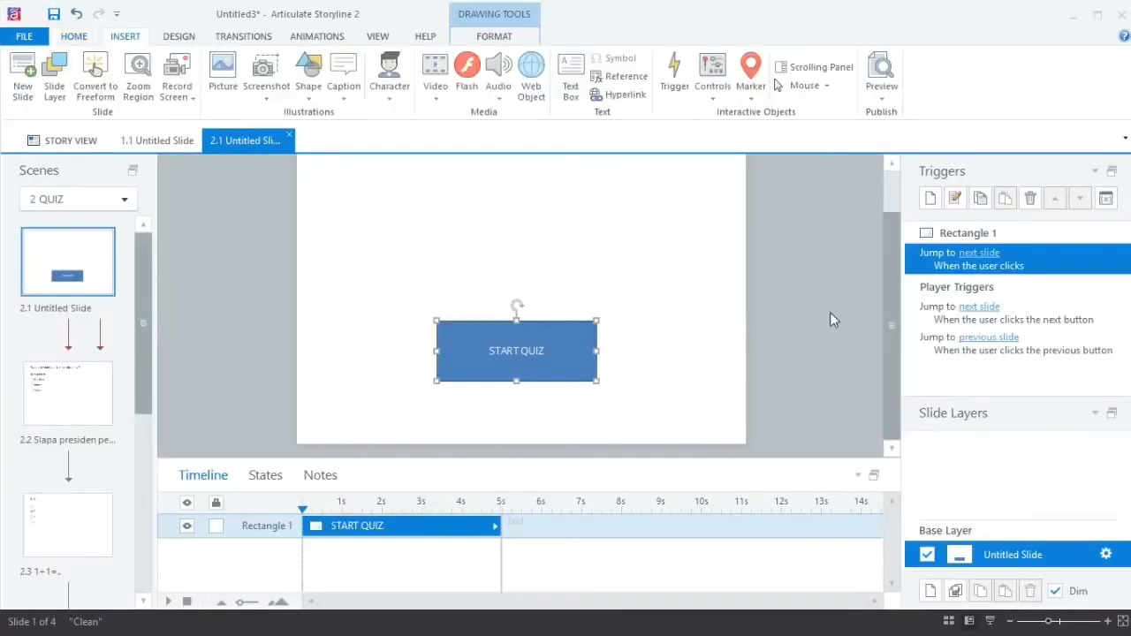
- Examine in Story View how slide 1.1 links to scene 2 QUIZ and how its slides follow one another through the results slide
{"action": "left_click", "coordinate": [77, 143]}
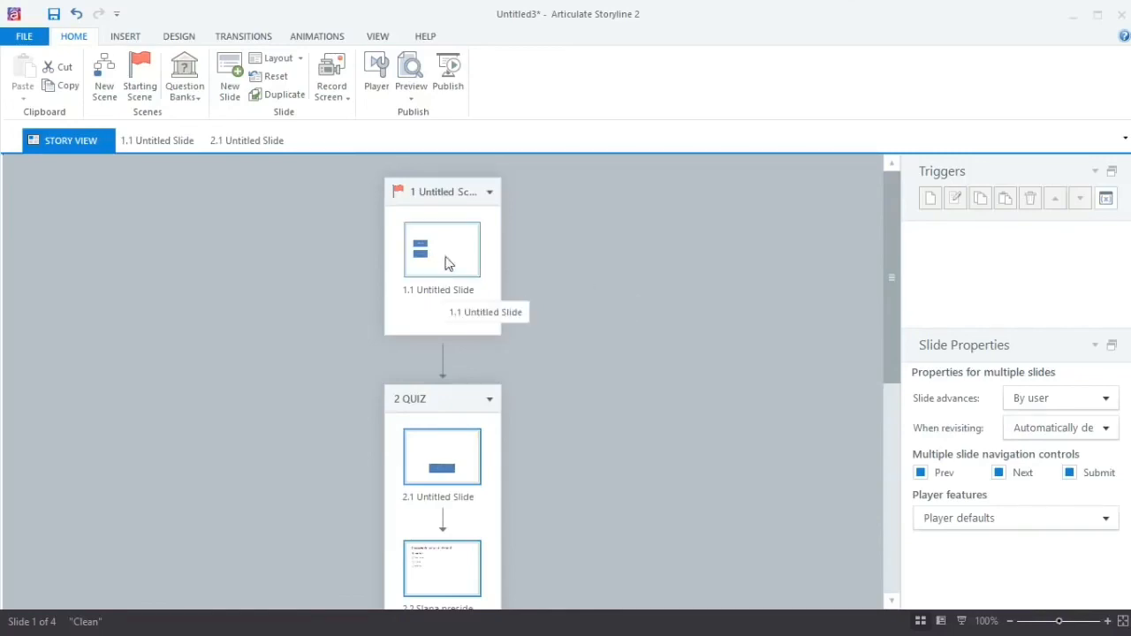
{"action": "left_click", "coordinate": [446, 261]}
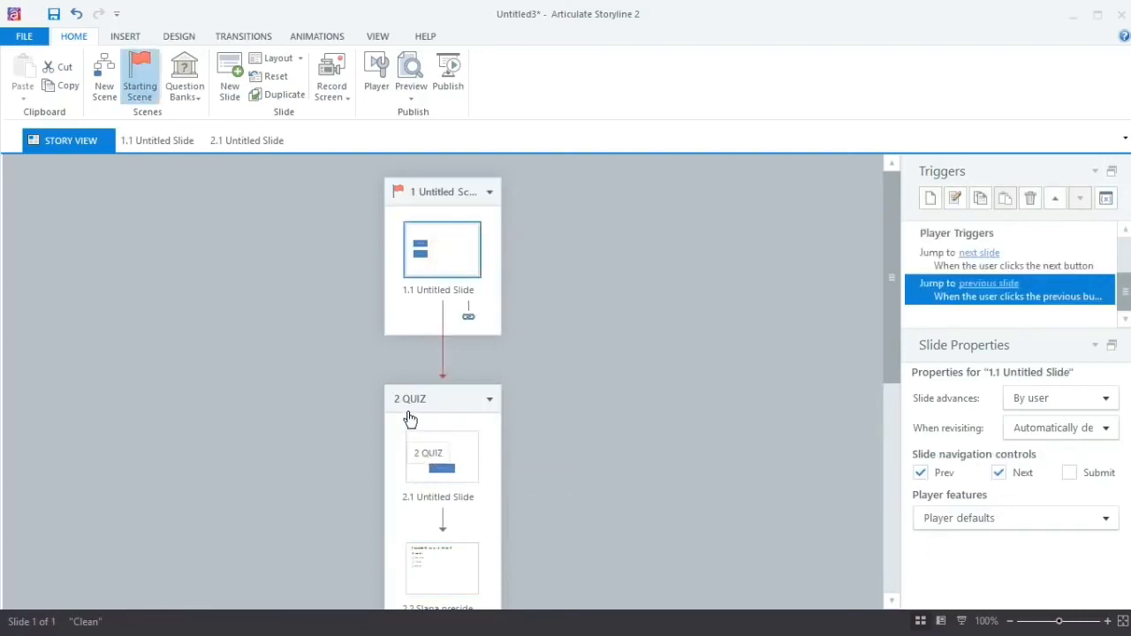
{"action": "scroll", "coordinate": [472, 409], "scroll_direction": "down", "scroll_amount": 3}
{"action": "scroll", "coordinate": [471, 409], "scroll_direction": "down", "scroll_amount": 2}
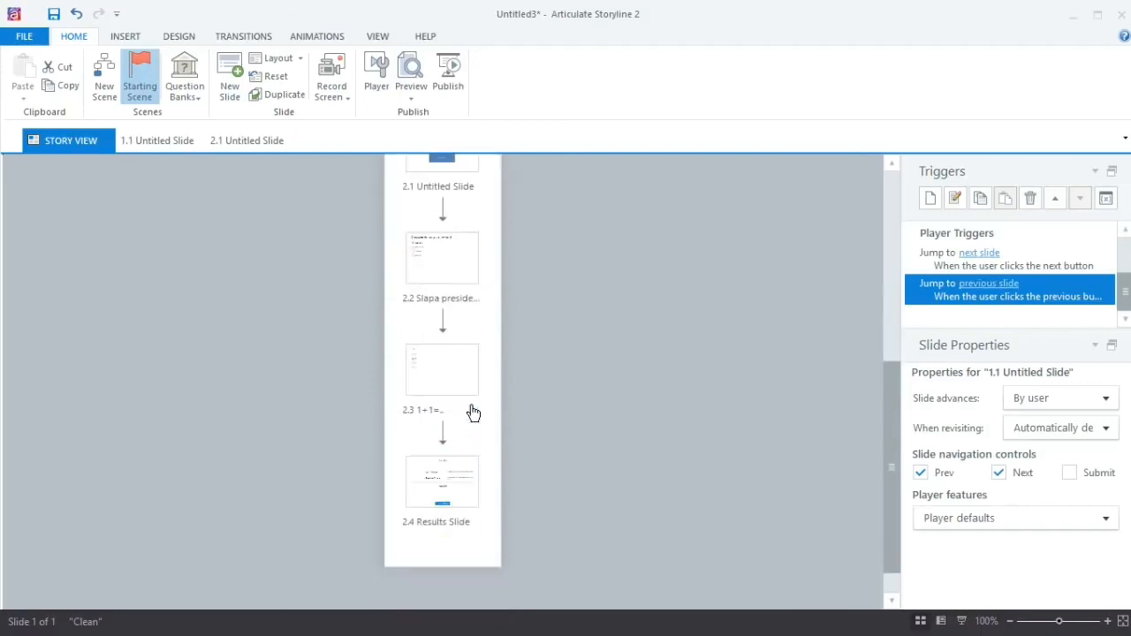
{"action": "scroll", "coordinate": [472, 409], "scroll_direction": "up", "scroll_amount": 3}
{"action": "scroll", "coordinate": [472, 409], "scroll_direction": "down", "scroll_amount": 3}
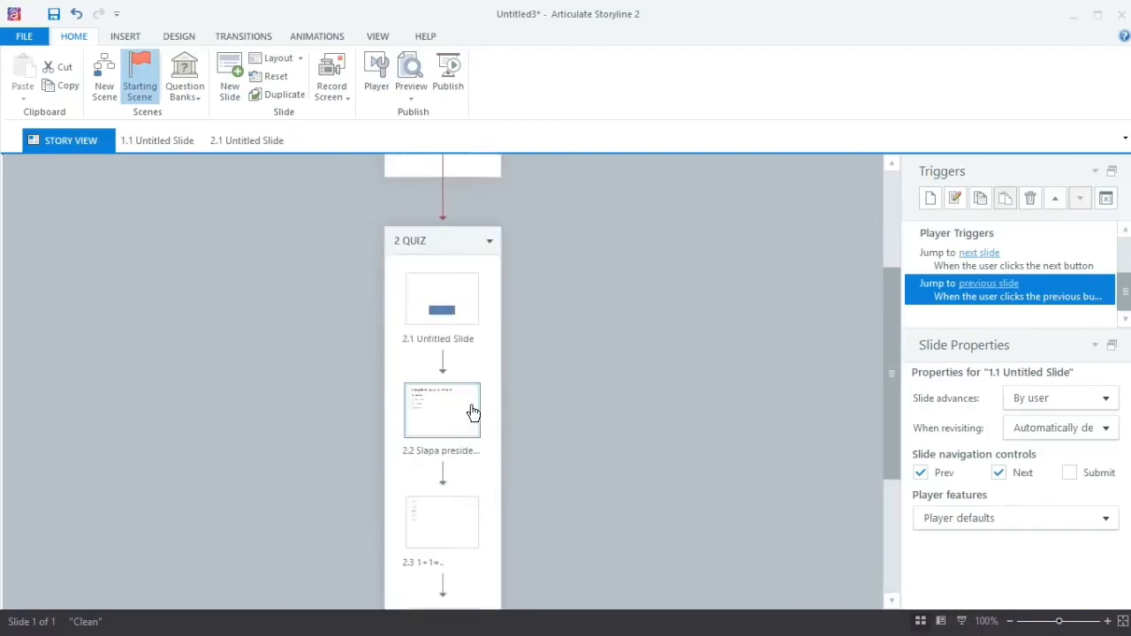
{"action": "scroll", "coordinate": [472, 411], "scroll_direction": "up", "scroll_amount": 4}
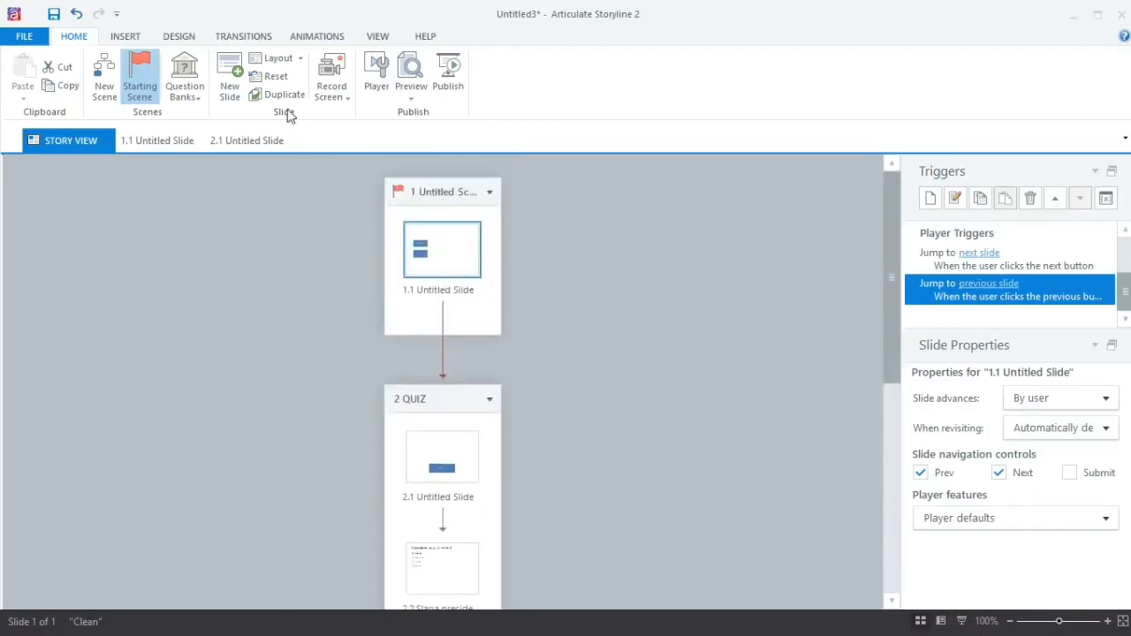